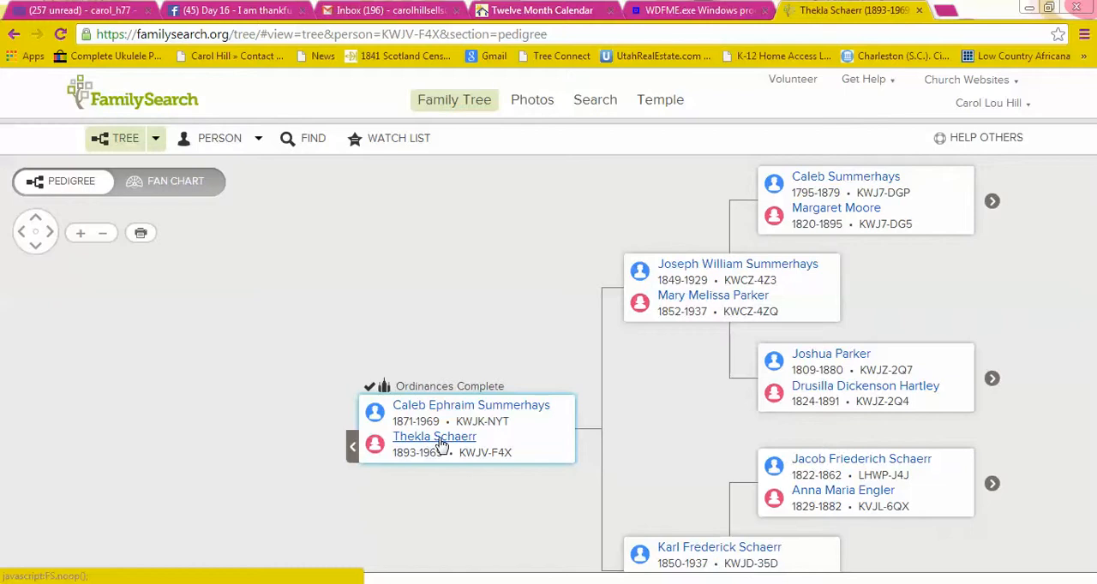
Go to the photos of the wife in the pedigree's leading couple and start adding a photo to her.
{"action": "left_click", "coordinate": [434, 437]}
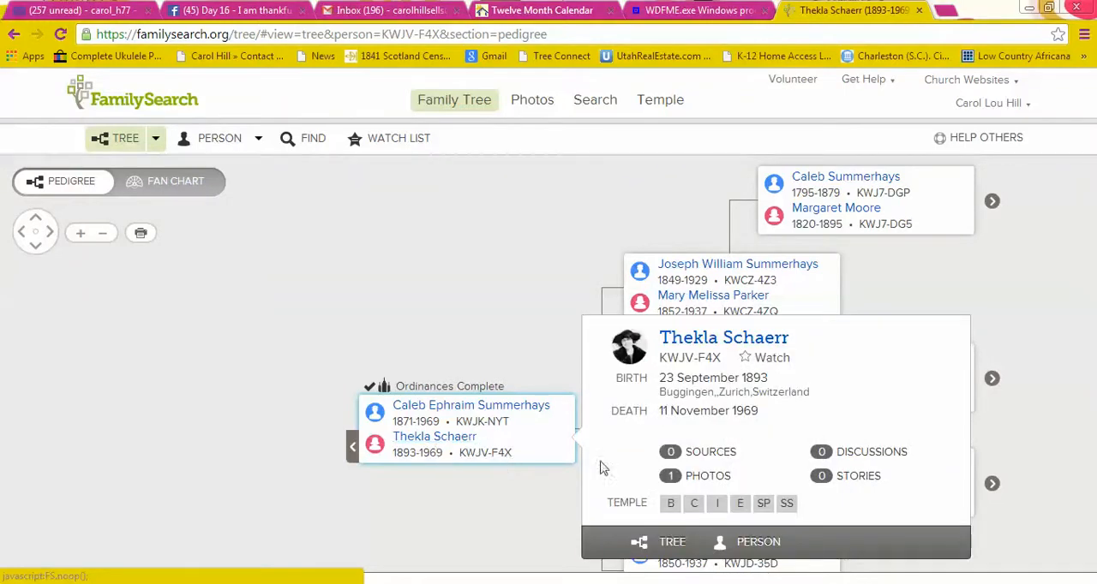
{"action": "left_click", "coordinate": [704, 478]}
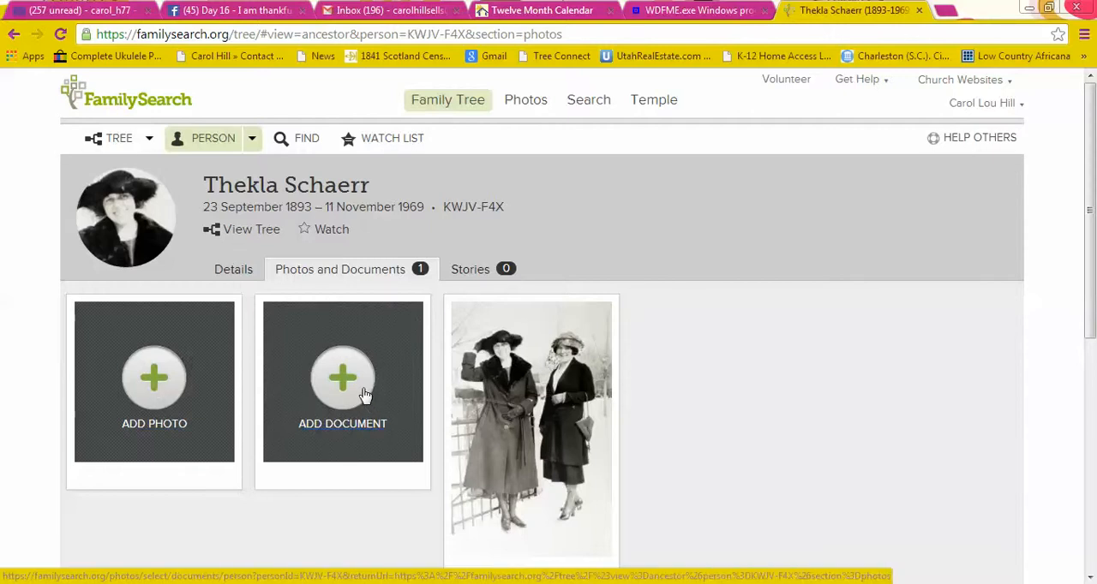
{"action": "left_click", "coordinate": [151, 389]}
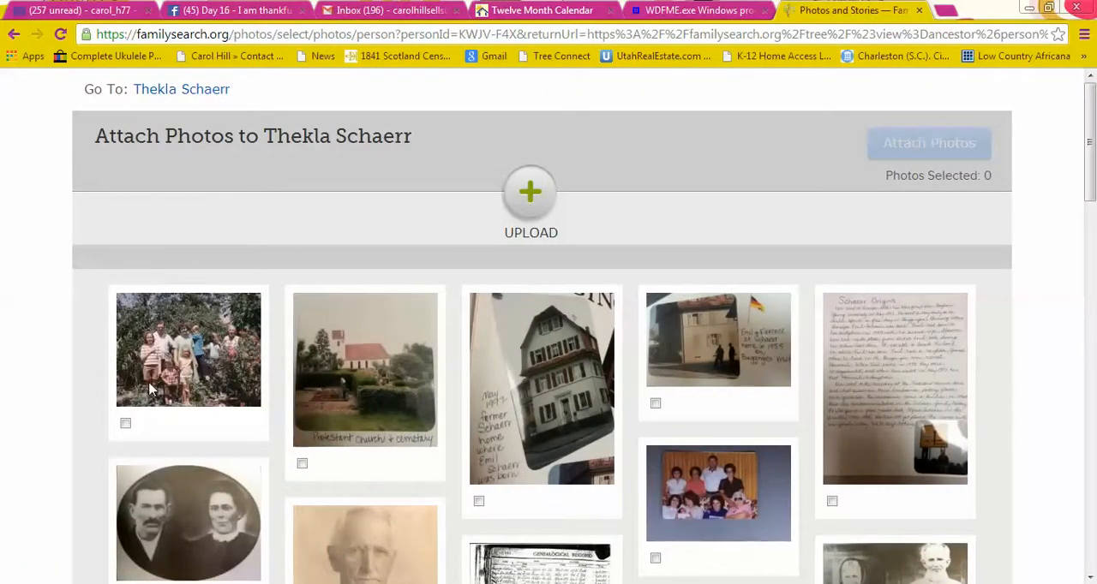
Upload the picture image031 from the EmilsSlides folder on the removable disk.
{"action": "left_click", "coordinate": [529, 196]}
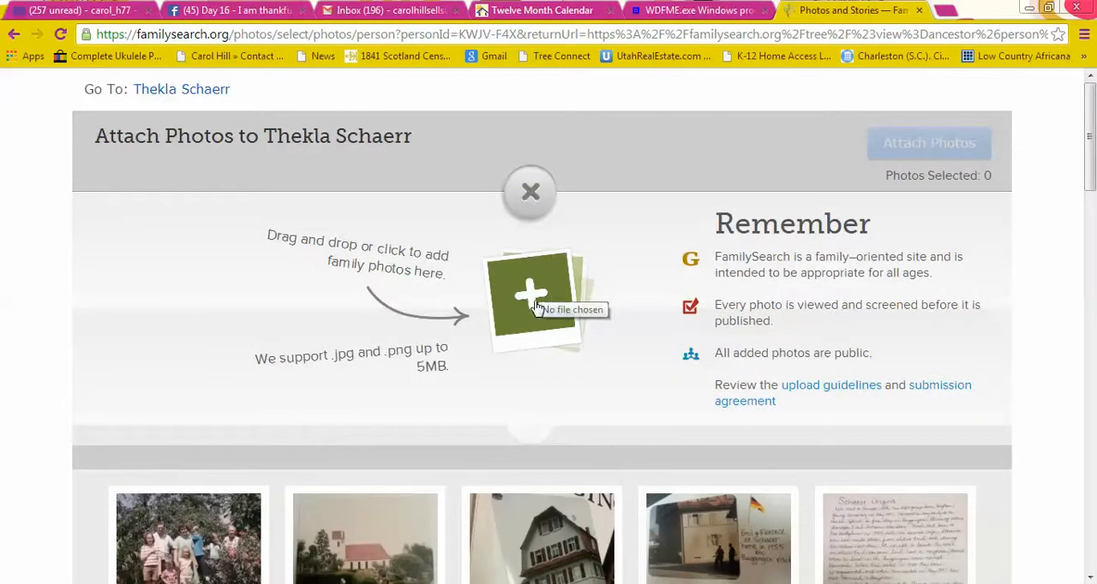
{"action": "left_click", "coordinate": [534, 305]}
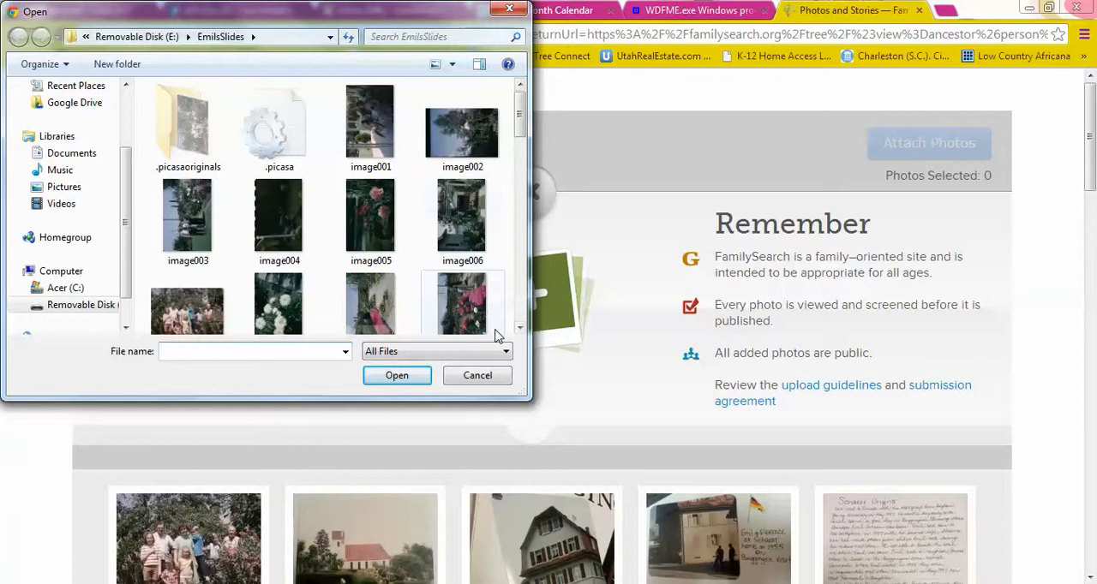
{"action": "scroll", "coordinate": [519, 332], "scroll_direction": "down", "scroll_amount": 10}
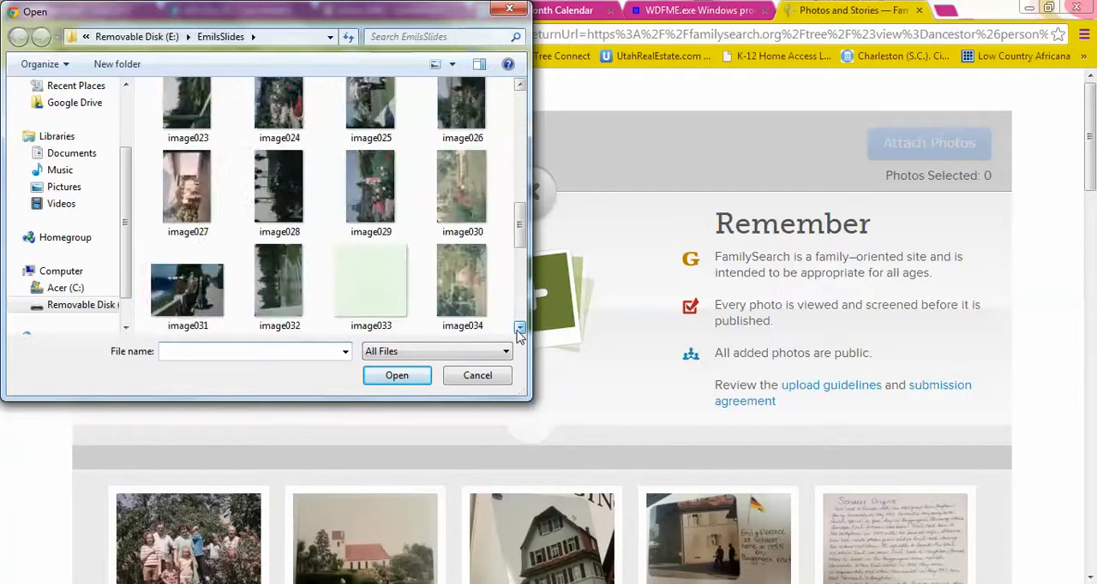
{"action": "left_click", "coordinate": [188, 289]}
{"action": "left_click", "coordinate": [406, 378]}
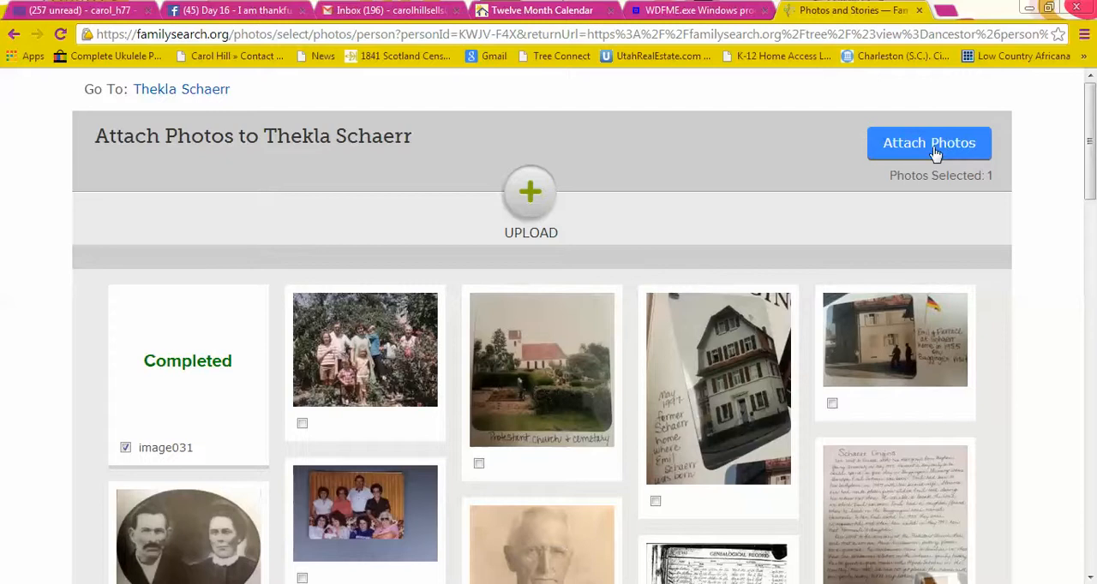
Keep the uploaded image031 selected and attach it to the woman's record.
{"action": "left_click", "coordinate": [168, 454]}
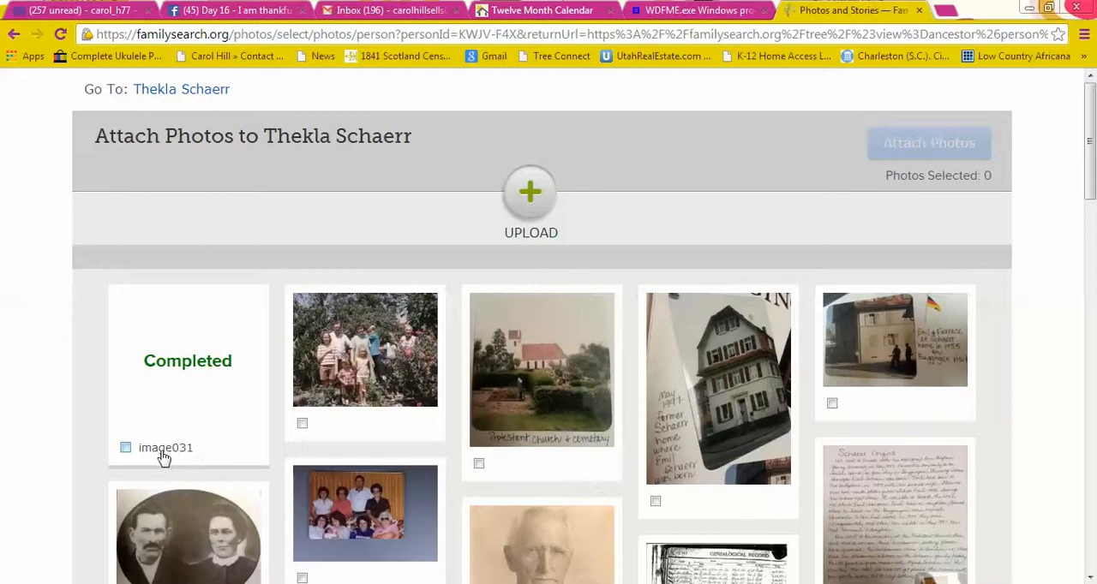
{"action": "left_click", "coordinate": [161, 456]}
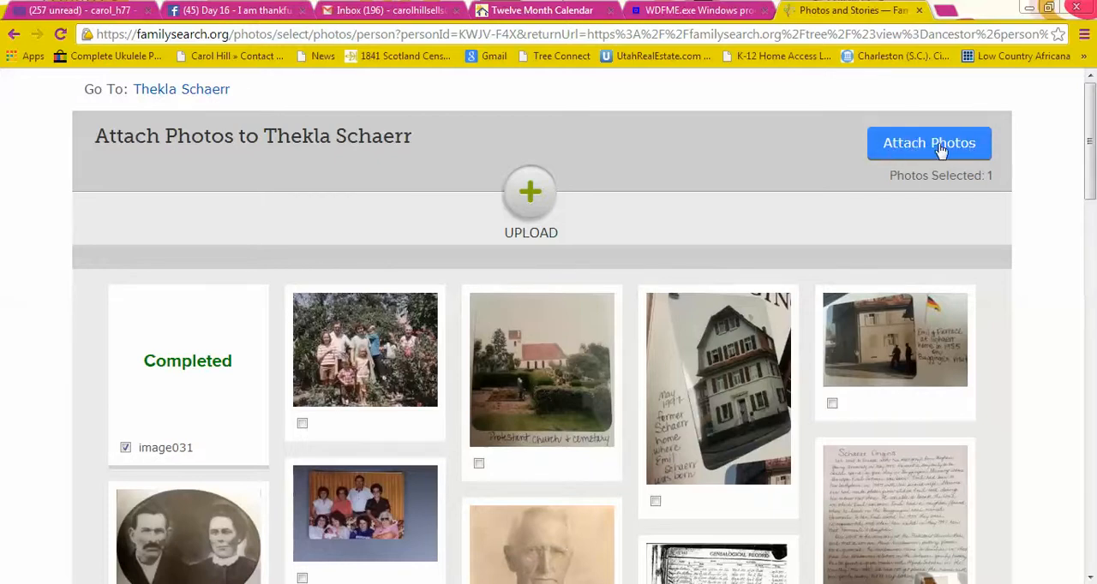
{"action": "left_click", "coordinate": [158, 455]}
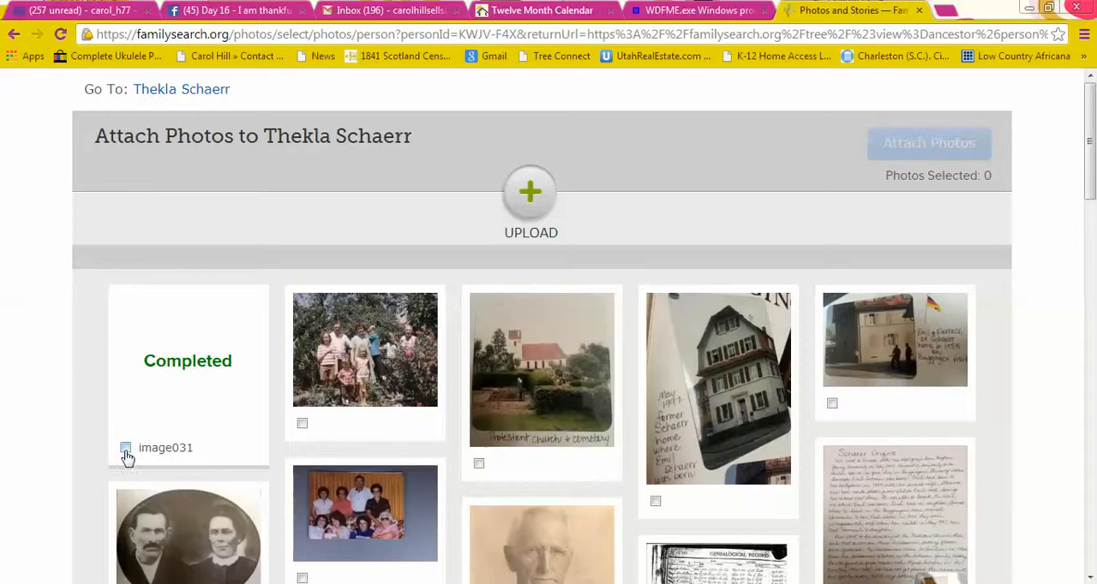
{"action": "left_click", "coordinate": [177, 452]}
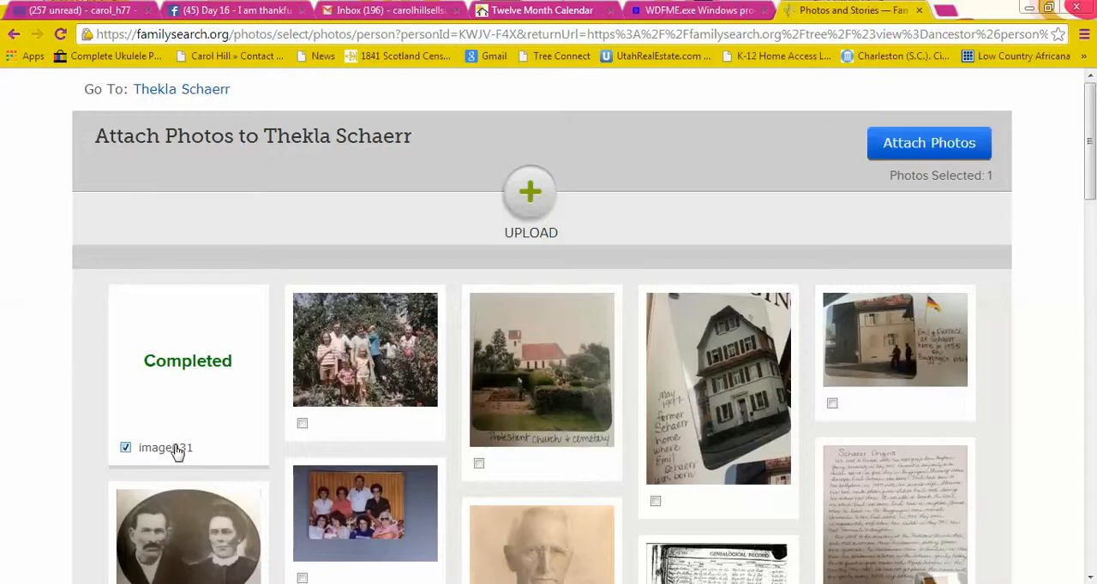
{"action": "left_click", "coordinate": [921, 145]}
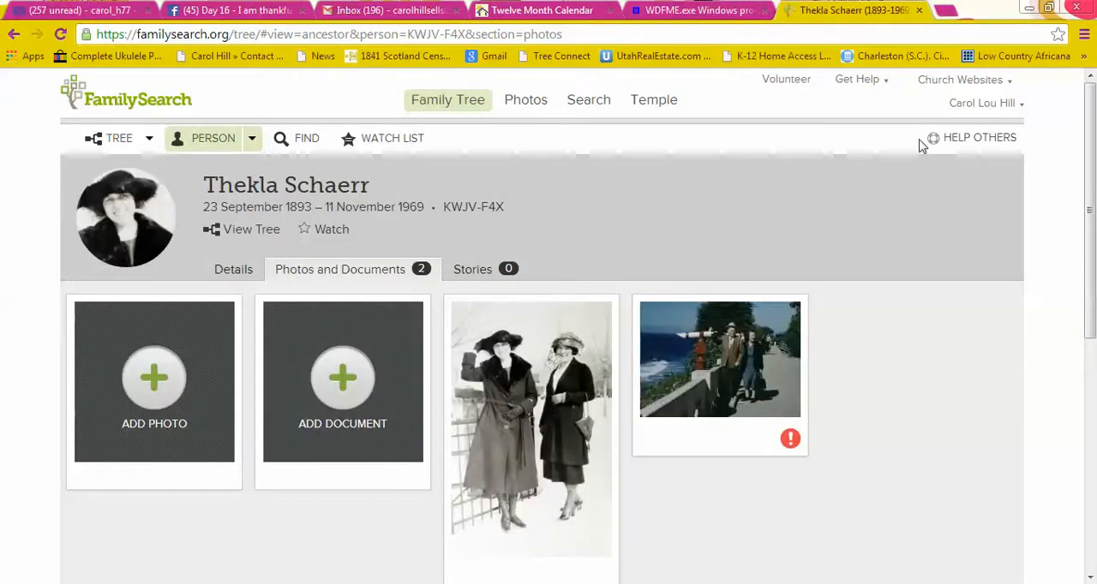
Open the newly attached seaside photo and tag the man in the hat as a new person with his full name.
{"action": "left_click", "coordinate": [725, 386]}
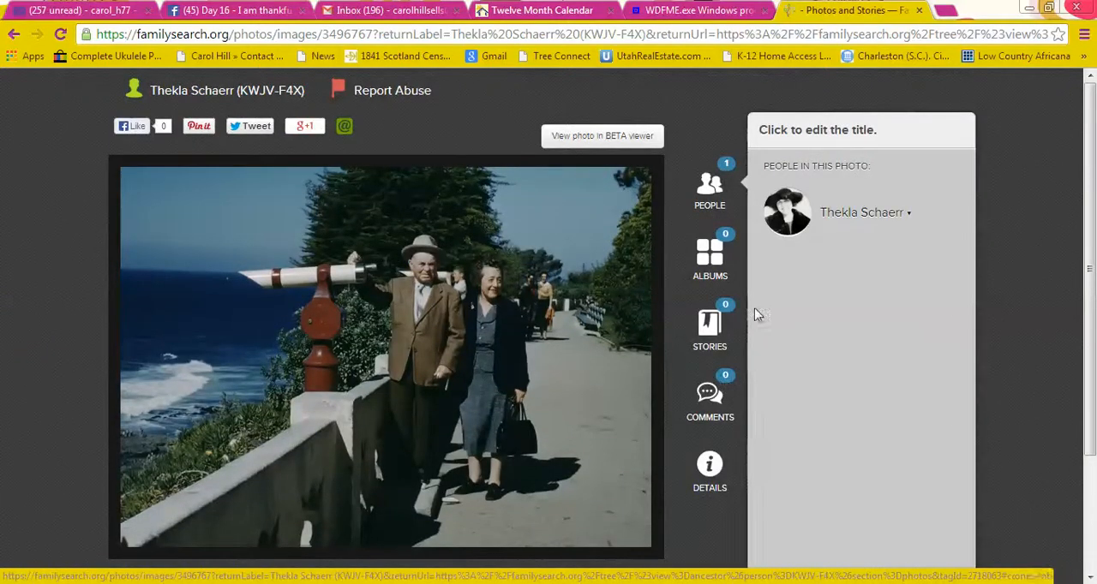
{"action": "mouse_move", "coordinate": [793, 212]}
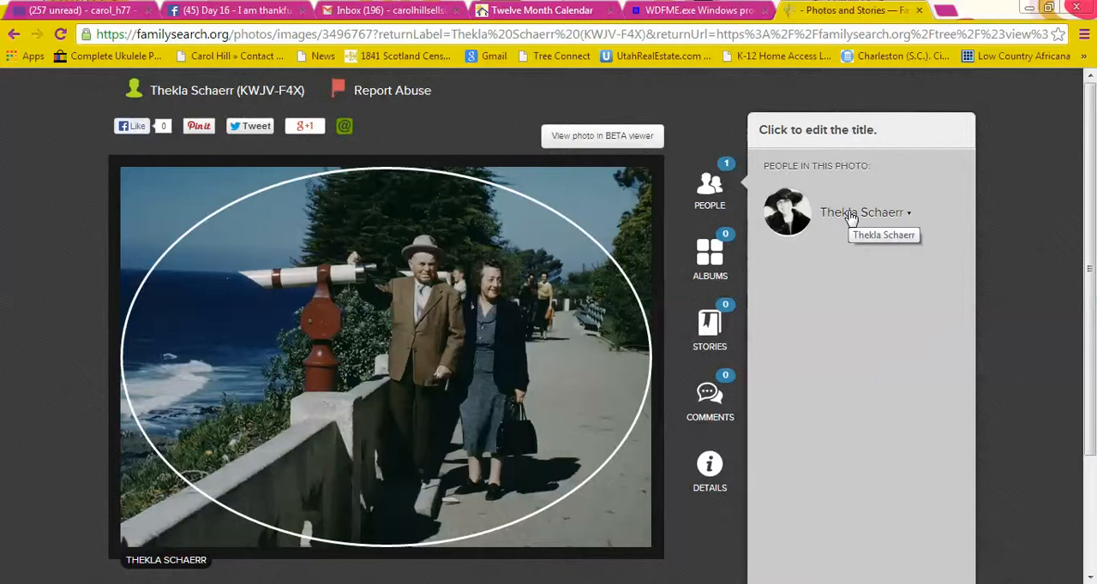
{"action": "left_click", "coordinate": [420, 267]}
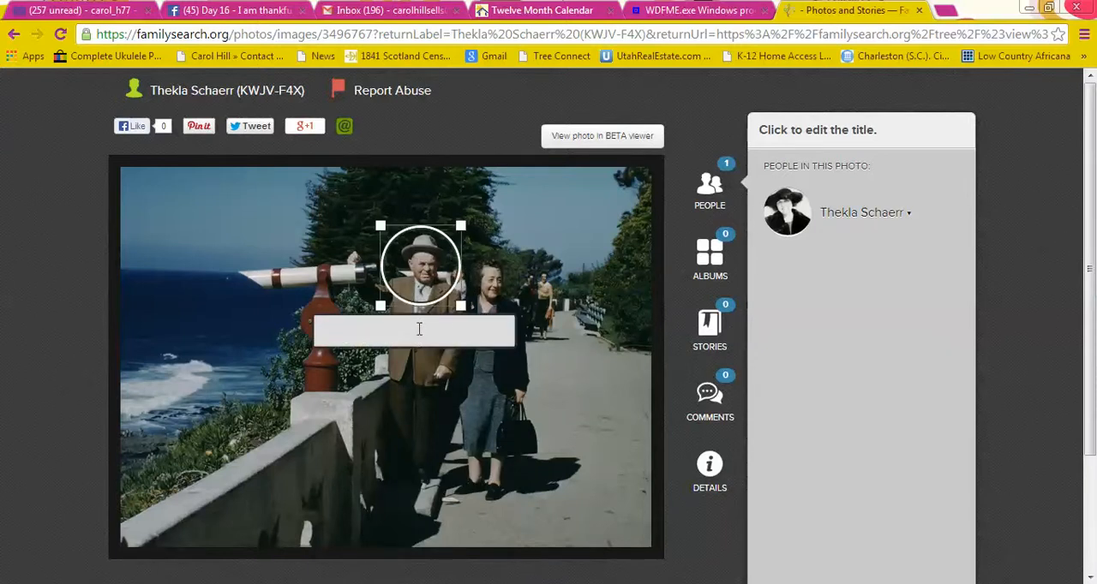
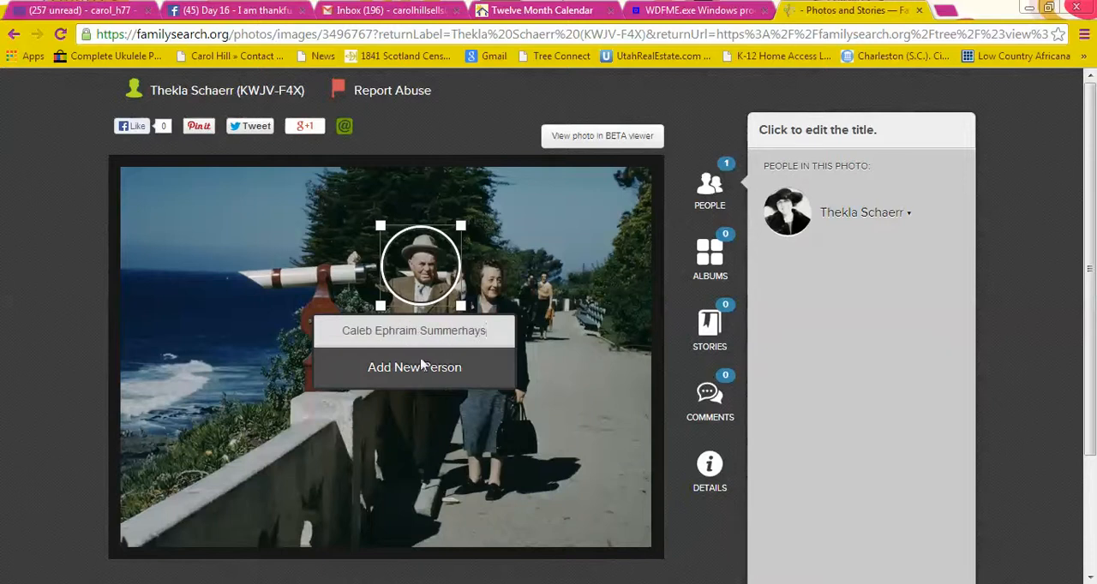
{"action": "left_click", "coordinate": [419, 370]}
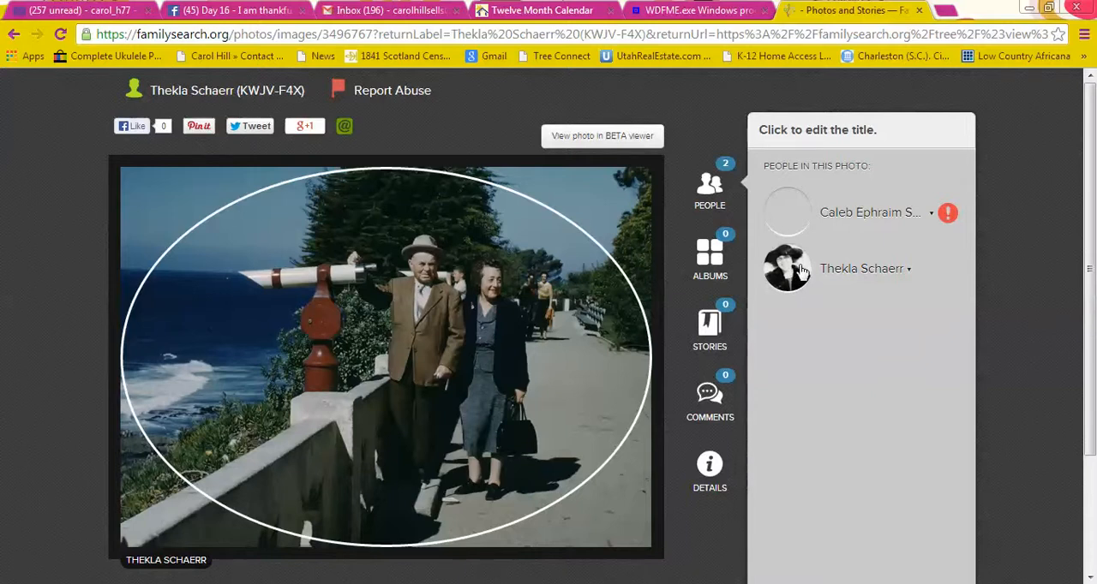
Tag the woman beside the man in the photo, matching her to her existing person entry.
{"action": "left_click", "coordinate": [494, 293]}
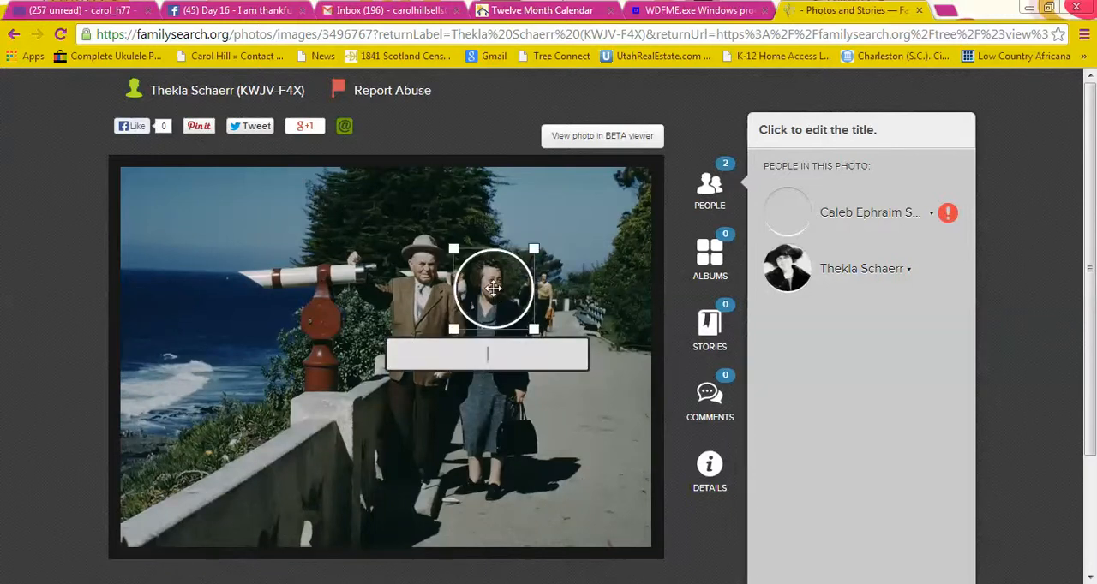
{"action": "type", "text": "Thek"}
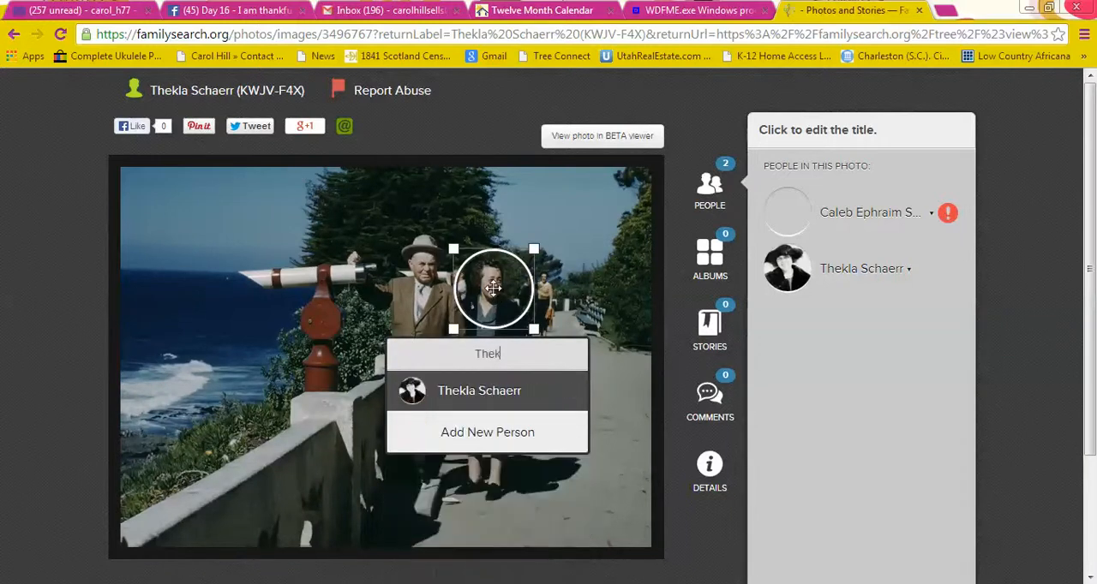
{"action": "left_click", "coordinate": [479, 391]}
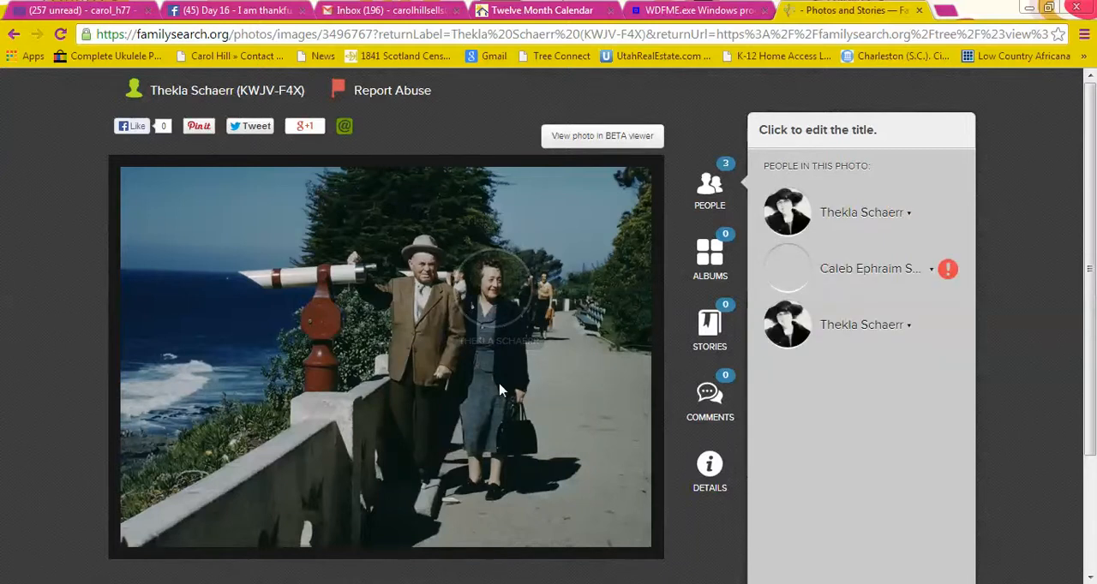
Remove the woman's duplicate tag that encircles the whole photo, keeping the one placed on her face.
{"action": "mouse_move", "coordinate": [810, 206]}
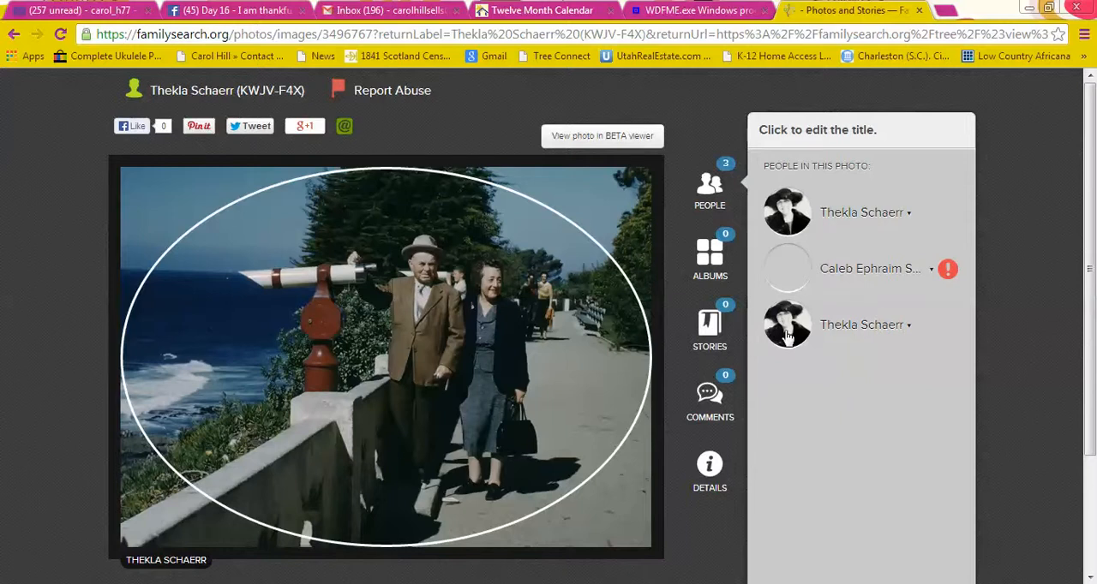
{"action": "left_click", "coordinate": [910, 329]}
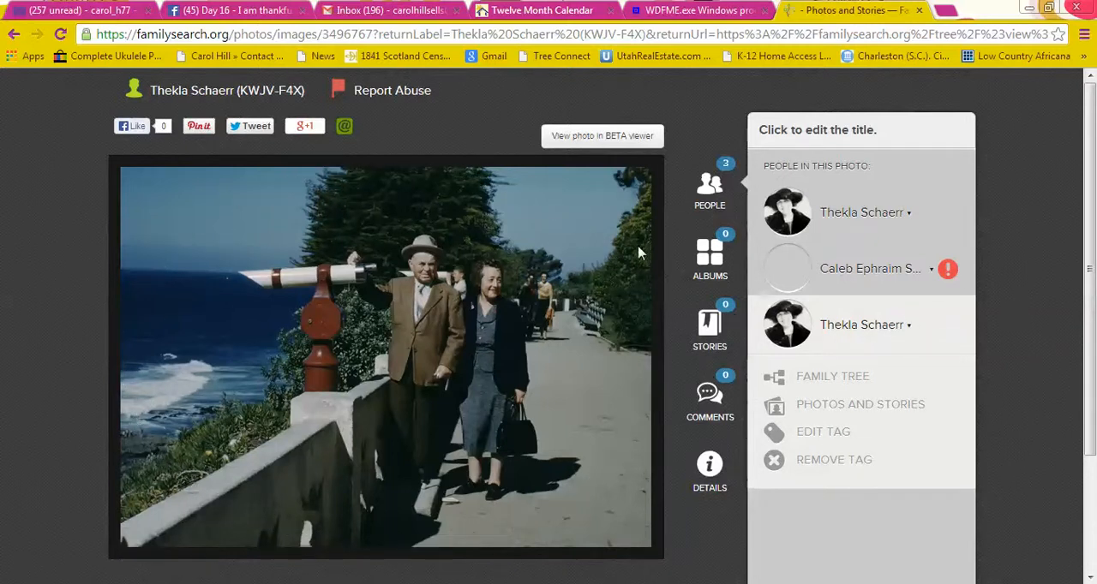
{"action": "left_click", "coordinate": [911, 331]}
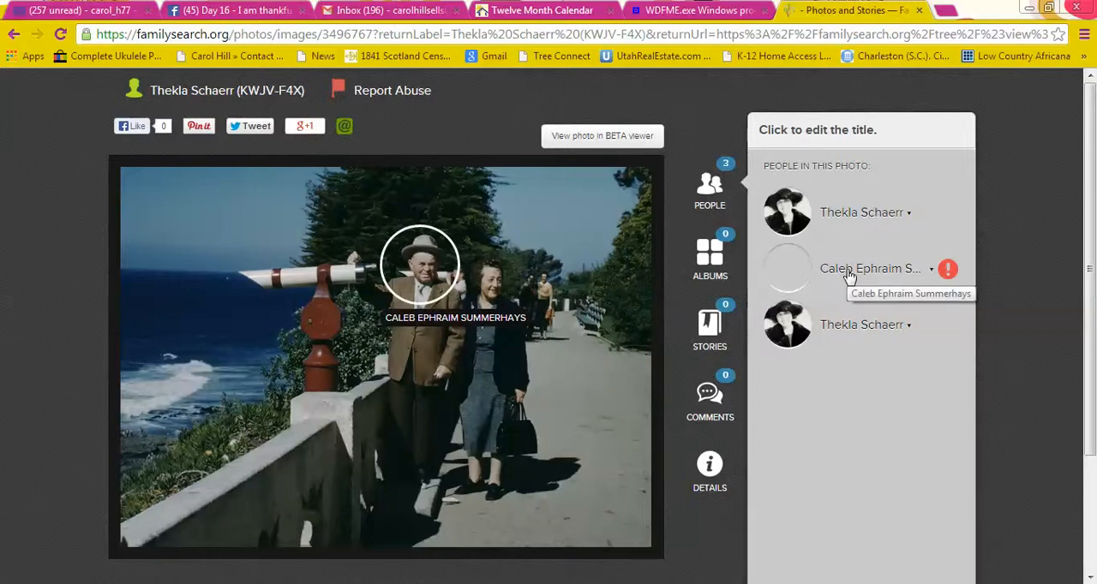
{"action": "left_click", "coordinate": [906, 329]}
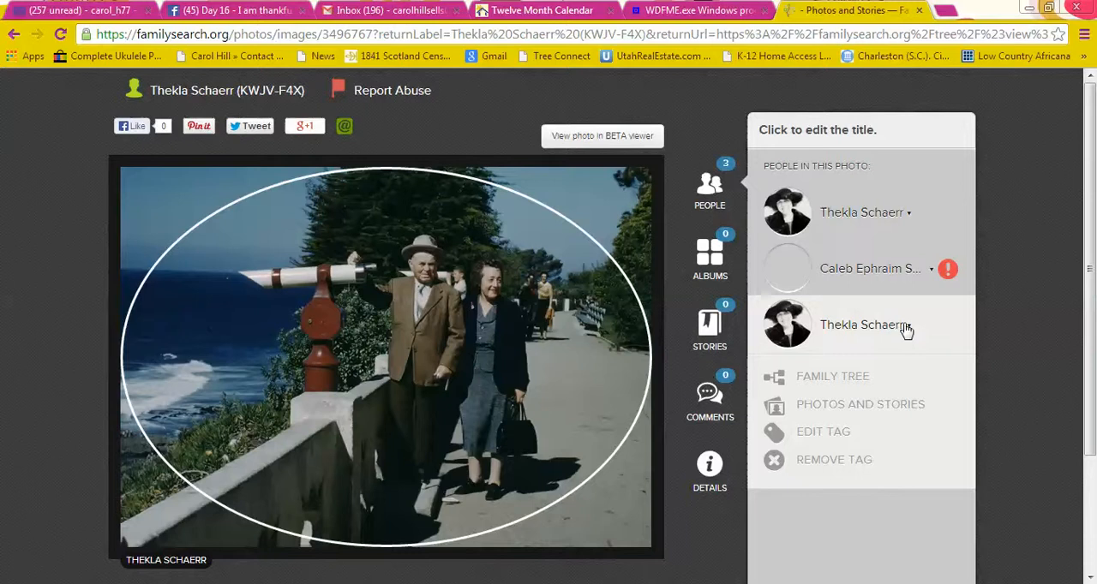
{"action": "left_click", "coordinate": [821, 463]}
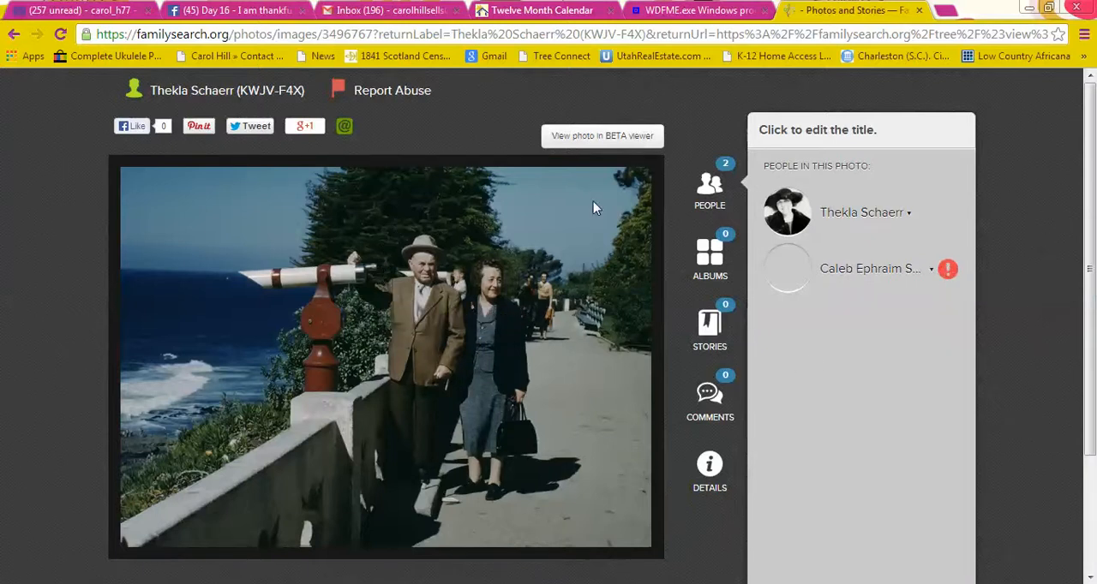
View the photo in the BETA viewer, zooming in two levels and panning across the enlarged couple.
{"action": "left_click", "coordinate": [592, 142]}
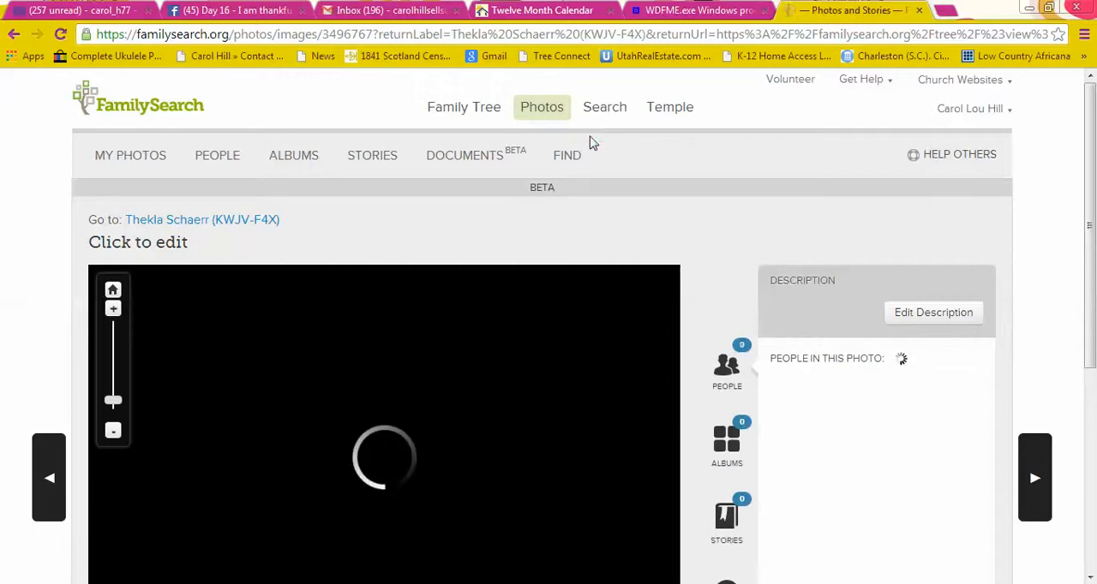
{"action": "left_click_drag", "start_coordinate": [1094, 167], "coordinate": [1093, 242]}
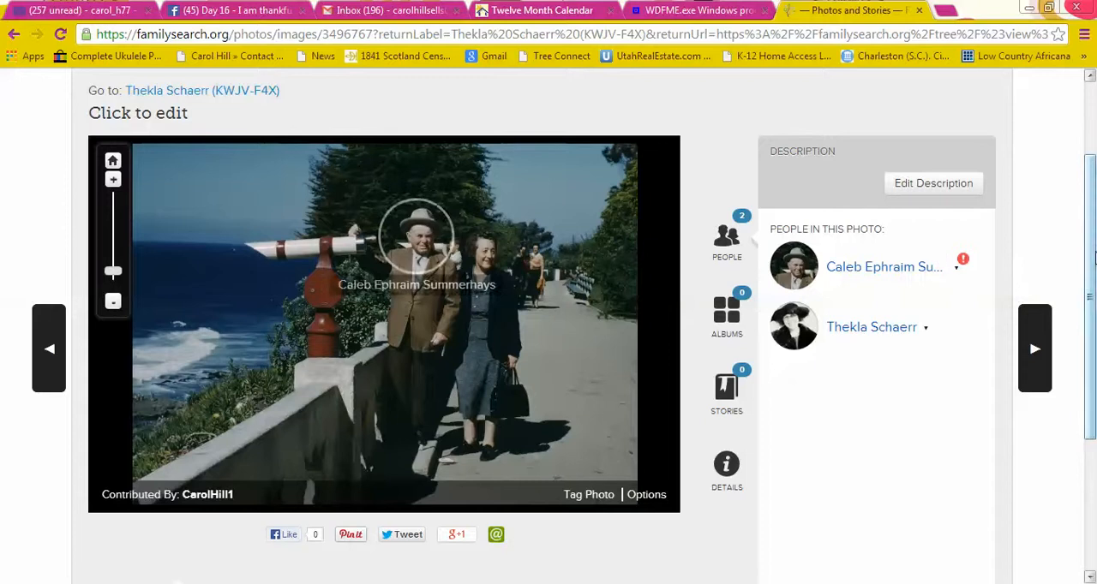
{"action": "left_click_drag", "start_coordinate": [1093, 245], "coordinate": [1093, 197]}
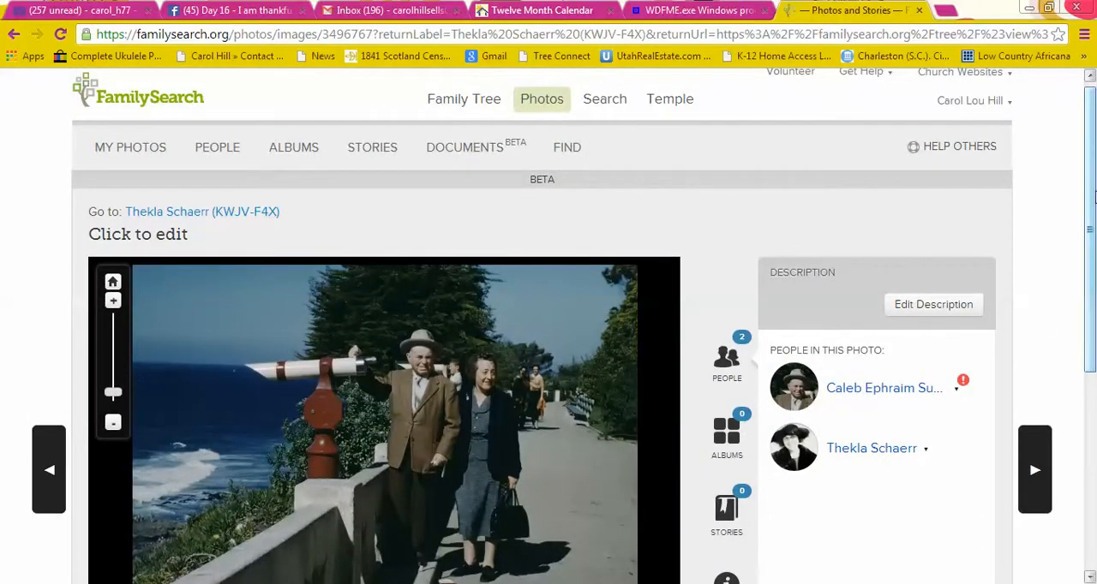
{"action": "scroll", "coordinate": [1093, 197], "scroll_direction": "down", "scroll_amount": 1}
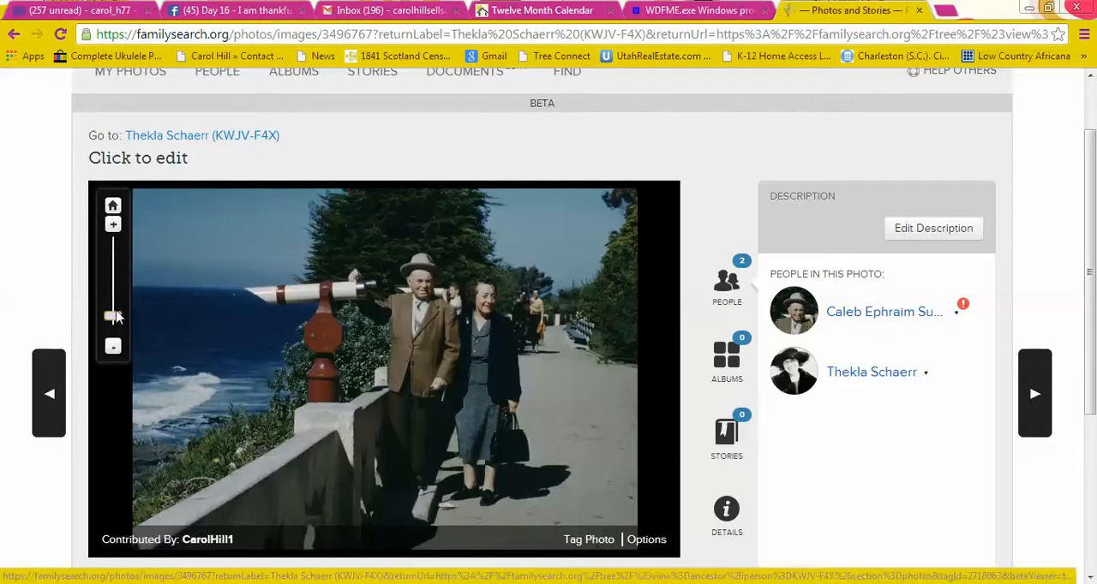
{"action": "left_click", "coordinate": [113, 226]}
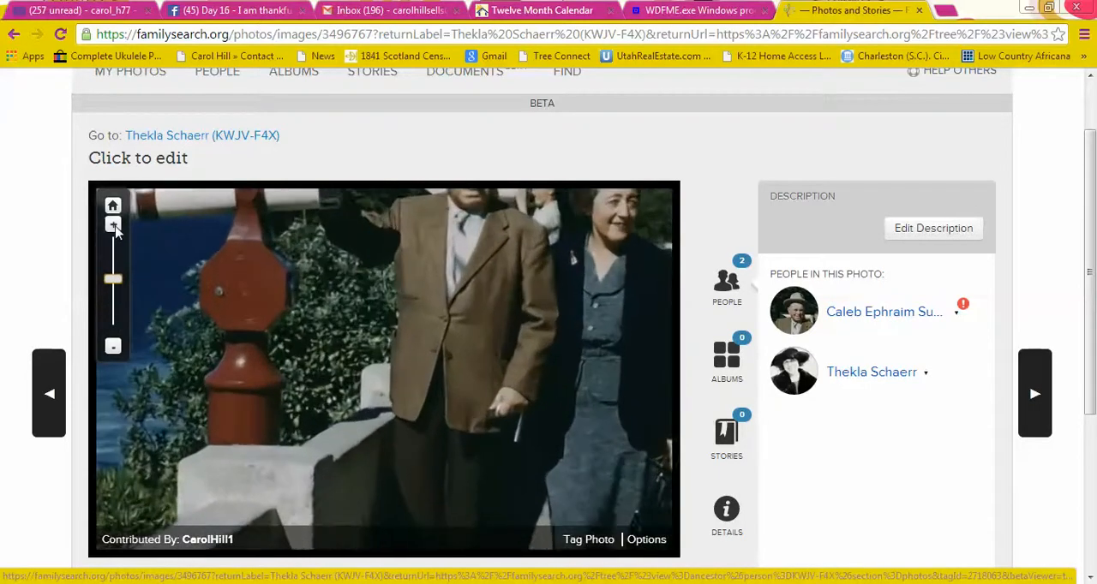
{"action": "left_click", "coordinate": [114, 226]}
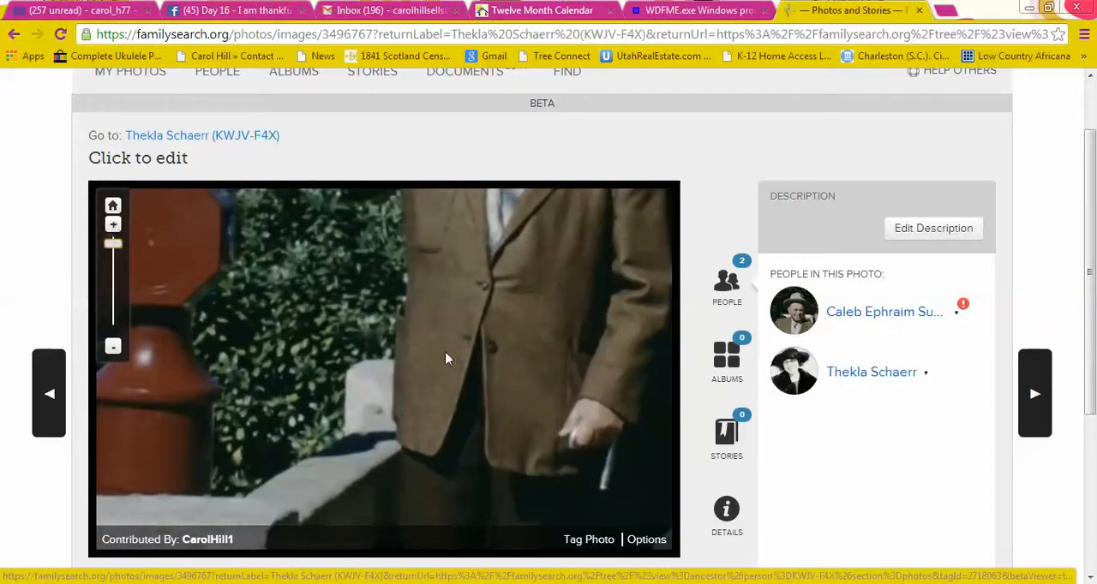
{"action": "left_click_drag", "start_coordinate": [440, 350], "coordinate": [332, 284]}
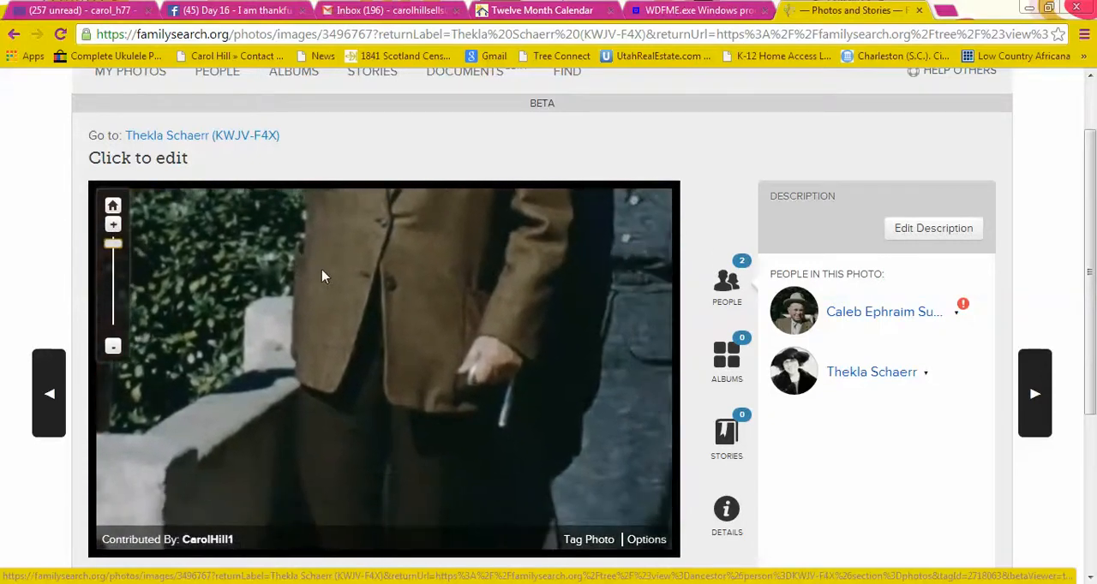
Examine the enlarged photo from the couple's clothing down to their feet, returning to the man's face.
{"action": "left_click_drag", "start_coordinate": [402, 426], "coordinate": [341, 263]}
{"action": "left_click_drag", "start_coordinate": [380, 385], "coordinate": [333, 294]}
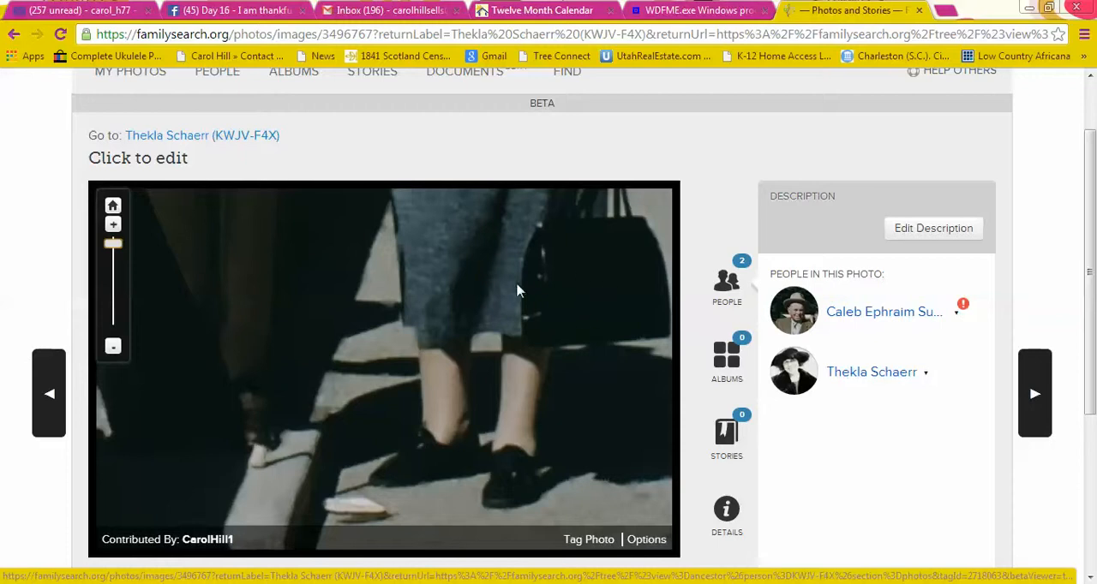
{"action": "left_click_drag", "start_coordinate": [372, 257], "coordinate": [439, 385]}
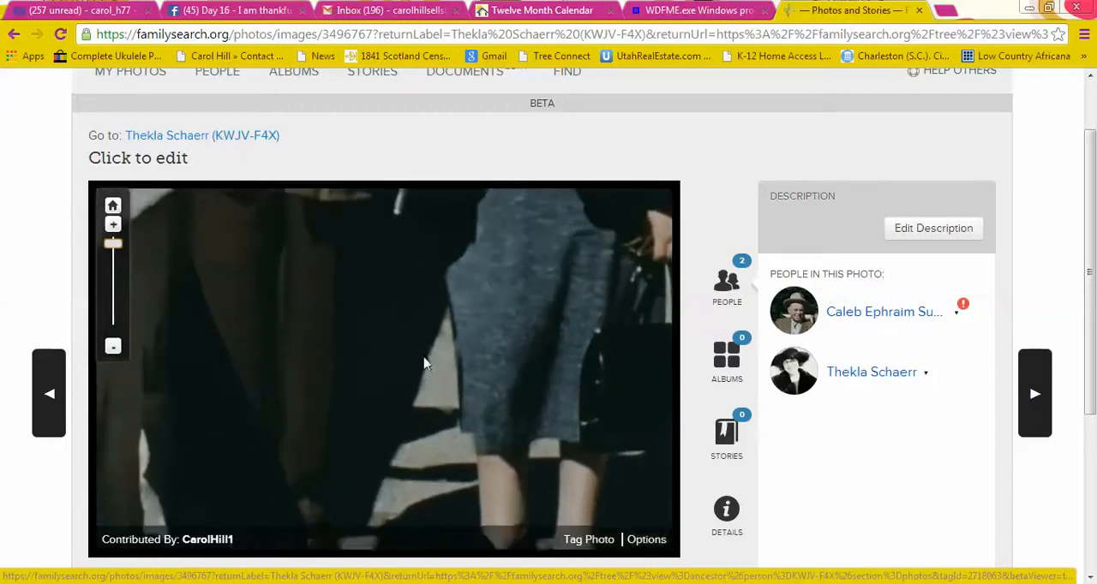
{"action": "left_click_drag", "start_coordinate": [365, 253], "coordinate": [375, 380]}
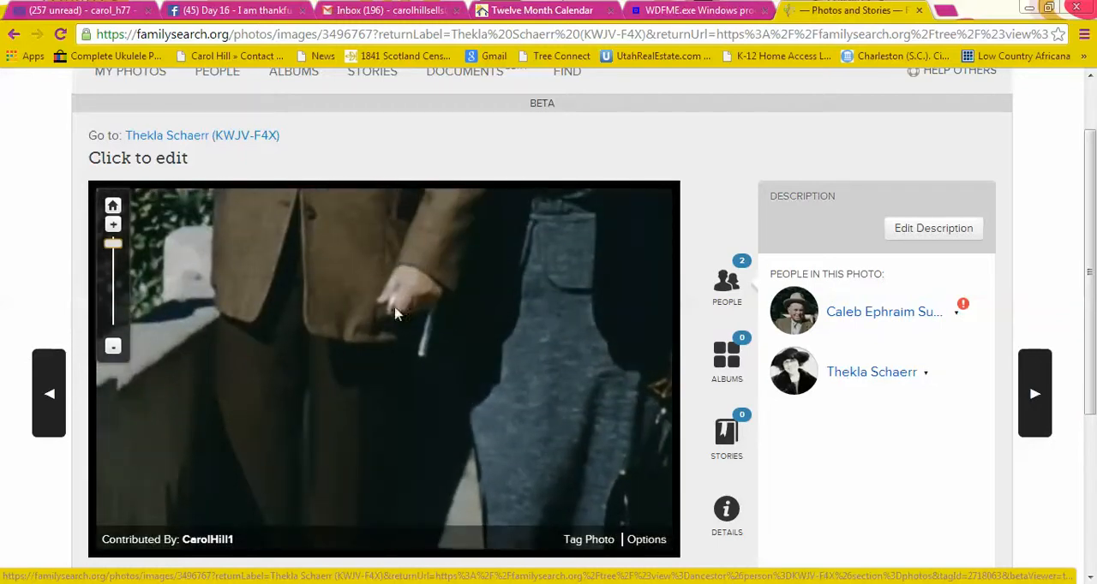
{"action": "left_click_drag", "start_coordinate": [318, 252], "coordinate": [370, 424]}
{"action": "left_click_drag", "start_coordinate": [347, 247], "coordinate": [404, 386]}
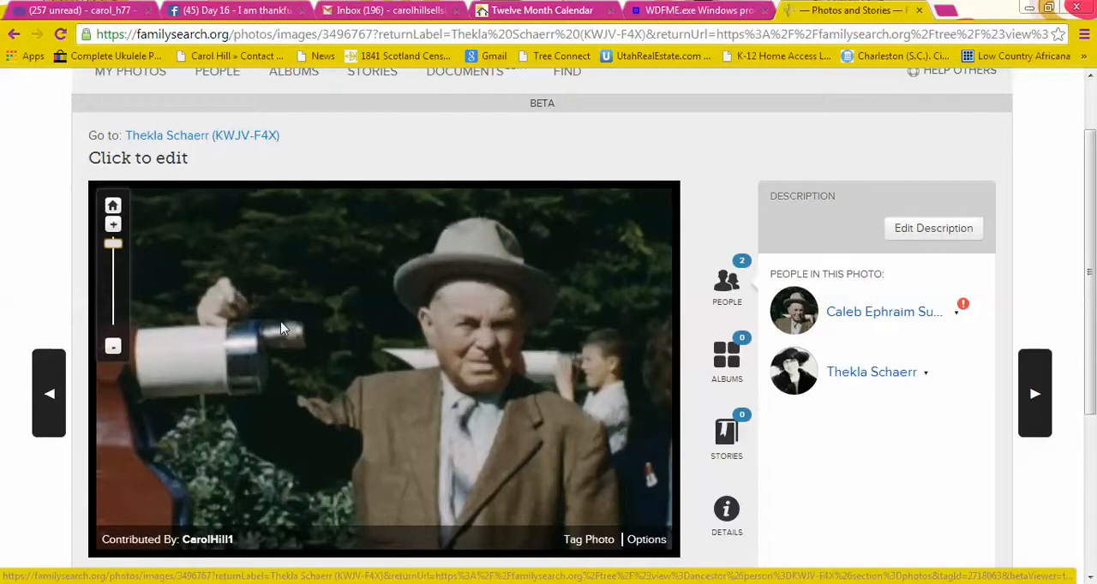
Compare the photo at closer and wider zoom levels, and inspect the lower half of the couple at medium zoom.
{"action": "left_click", "coordinate": [113, 225]}
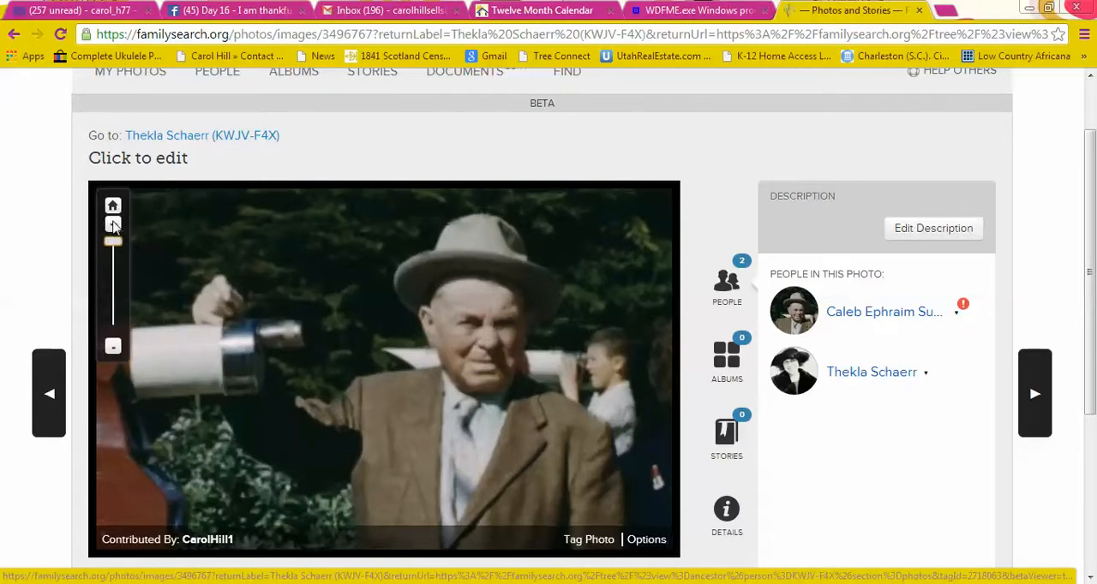
{"action": "left_click", "coordinate": [113, 347]}
{"action": "left_click", "coordinate": [115, 348]}
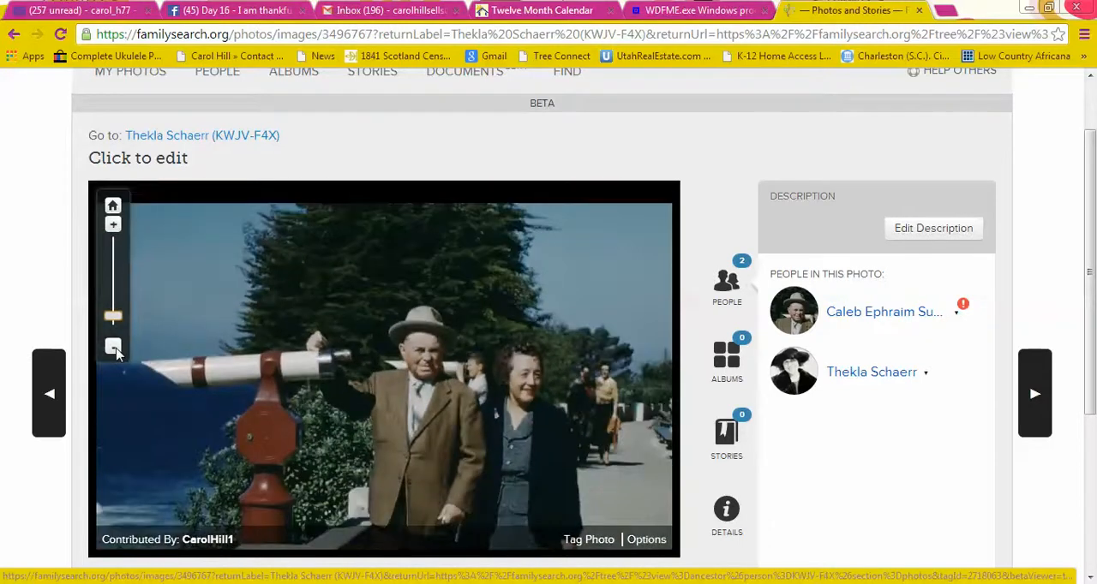
{"action": "left_click", "coordinate": [115, 348]}
{"action": "left_click", "coordinate": [114, 224]}
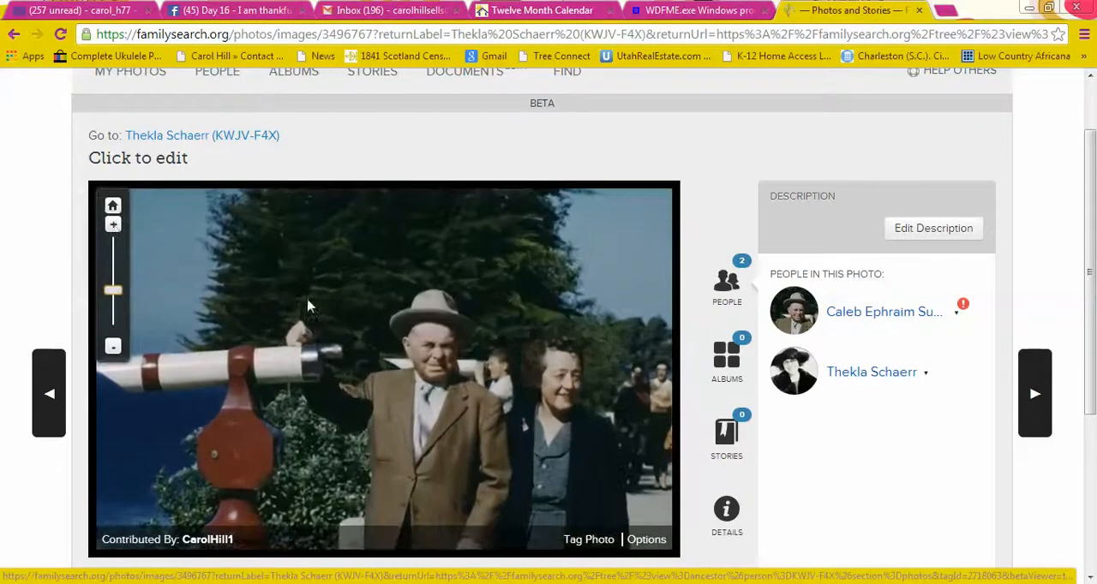
{"action": "left_click_drag", "start_coordinate": [331, 286], "coordinate": [303, 195]}
{"action": "left_click_drag", "start_coordinate": [297, 385], "coordinate": [276, 280]}
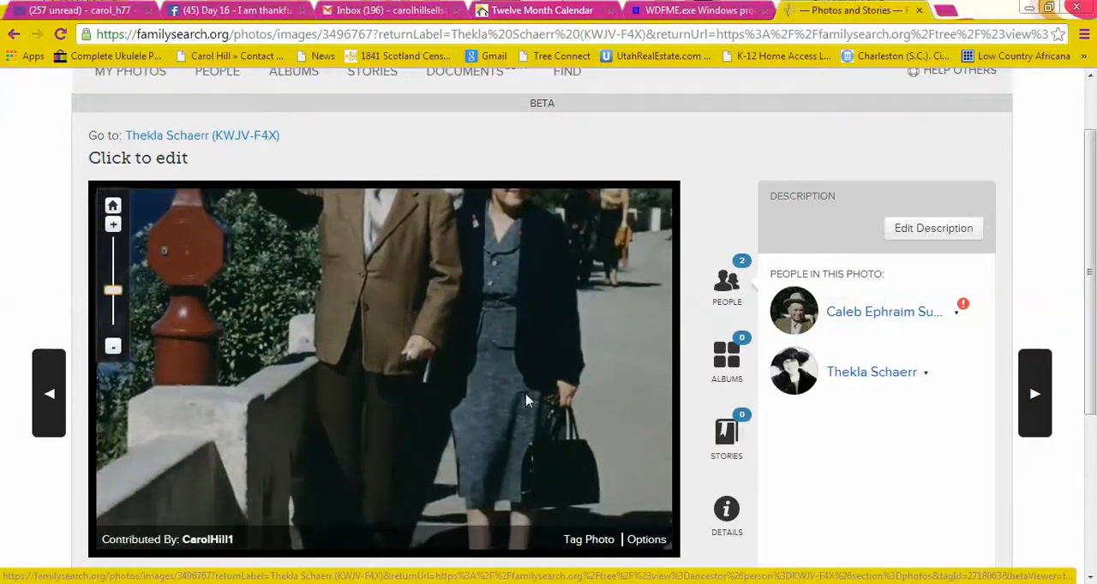
View the tag circles in tagging mode on both the enlarged and the full photo, and finish tagging without adding any.
{"action": "left_click", "coordinate": [597, 540]}
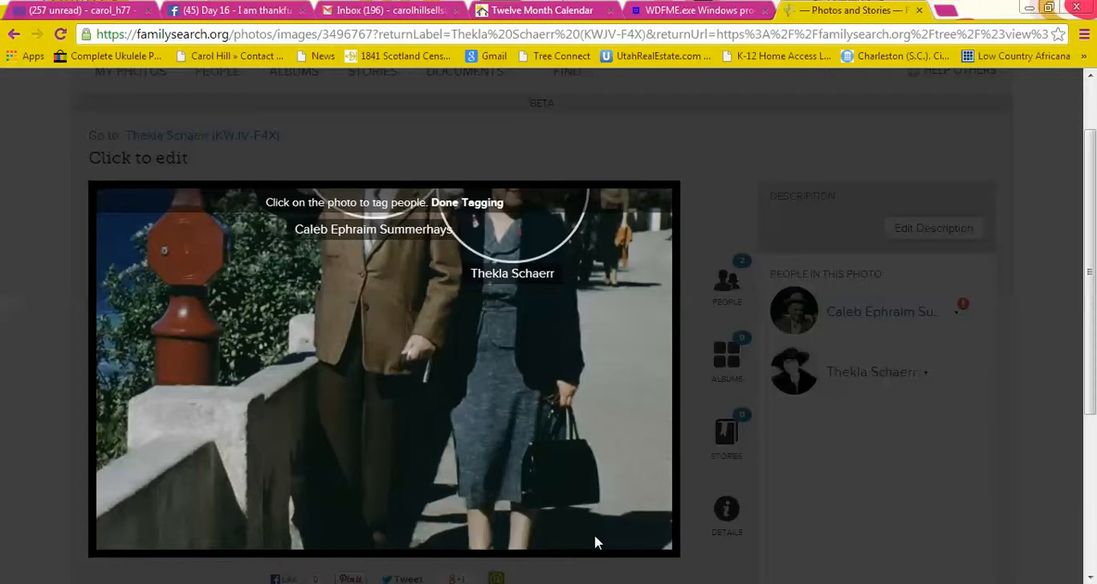
{"action": "left_click", "coordinate": [820, 146]}
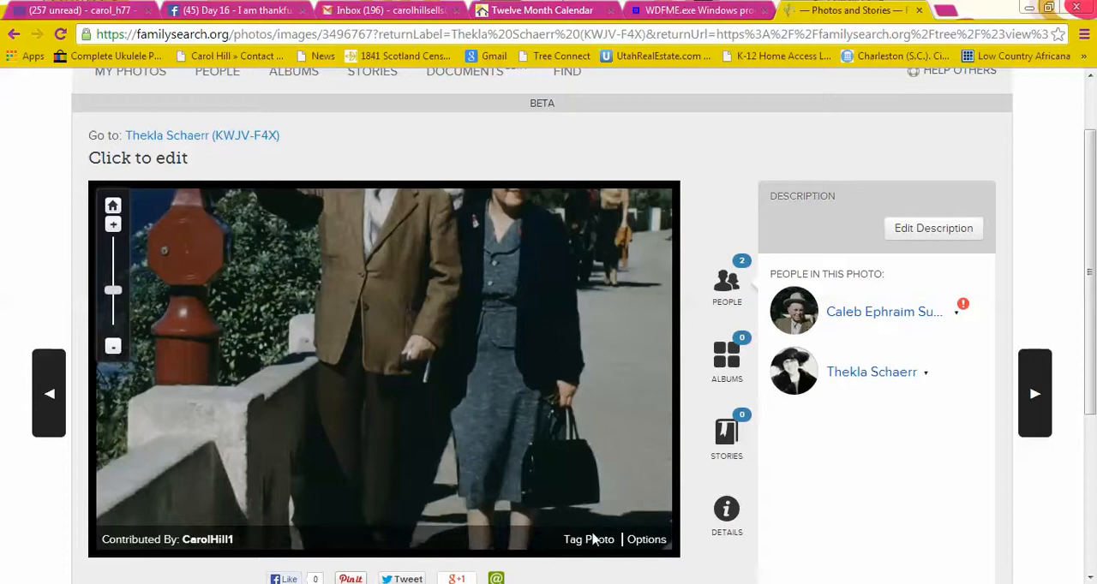
{"action": "scroll", "coordinate": [803, 461], "scroll_direction": "down", "scroll_amount": 1}
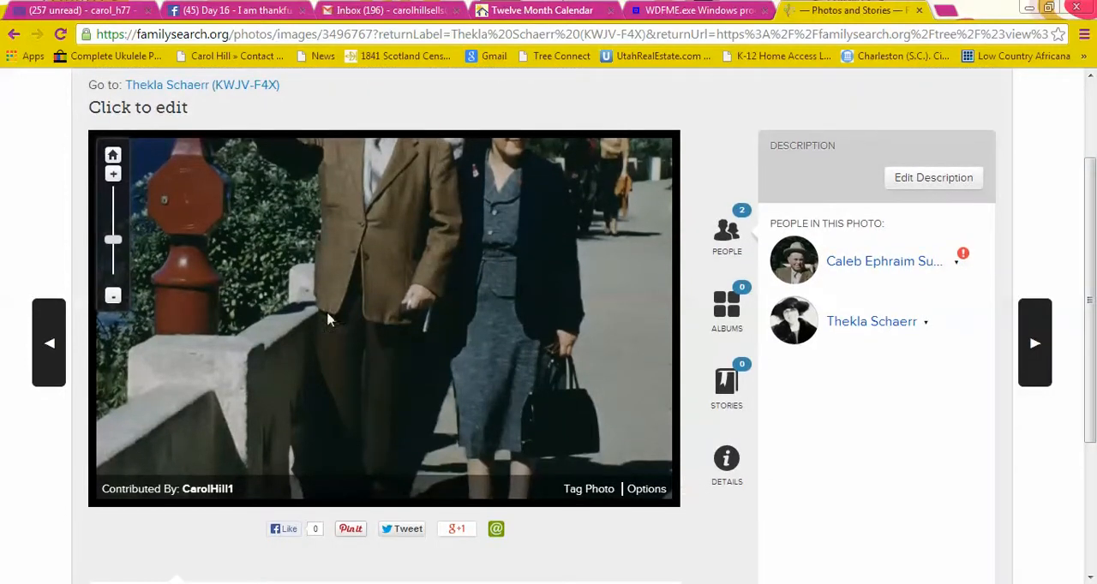
{"action": "left_click", "coordinate": [113, 296]}
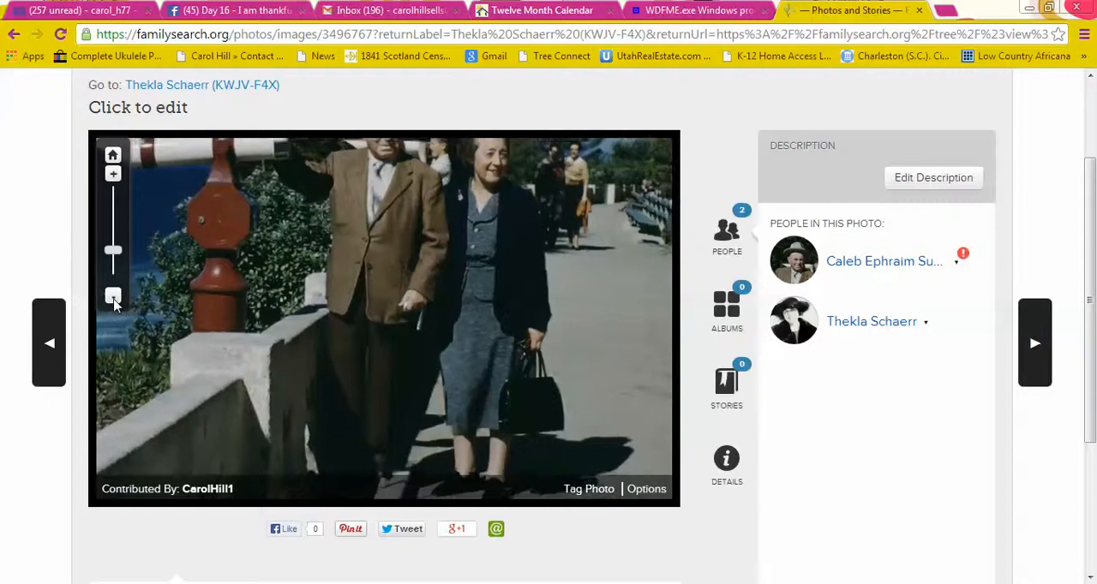
{"action": "left_click", "coordinate": [113, 297]}
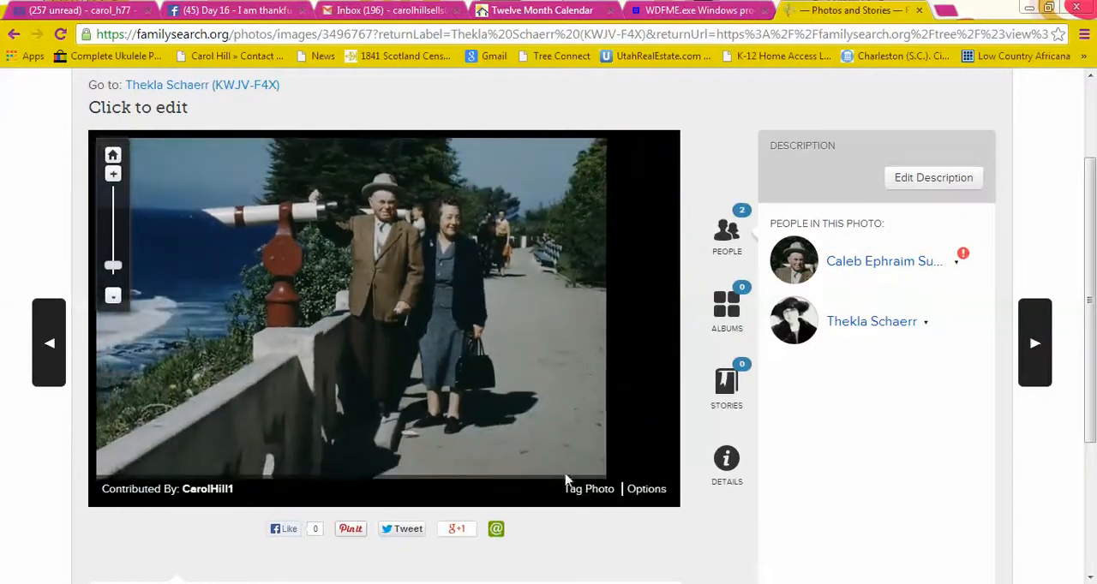
{"action": "left_click", "coordinate": [591, 490]}
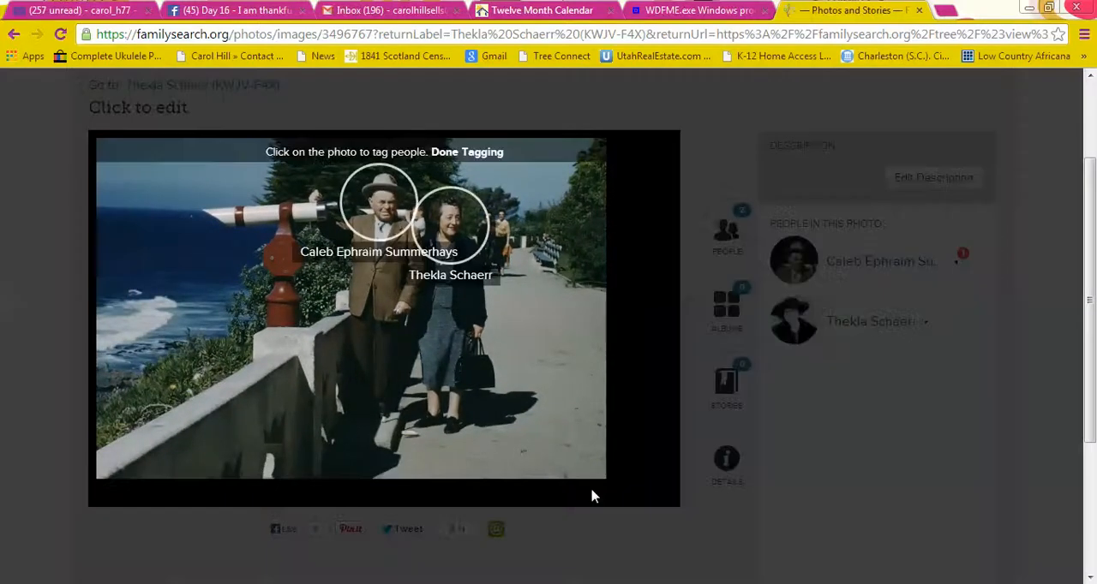
{"action": "left_click", "coordinate": [460, 152]}
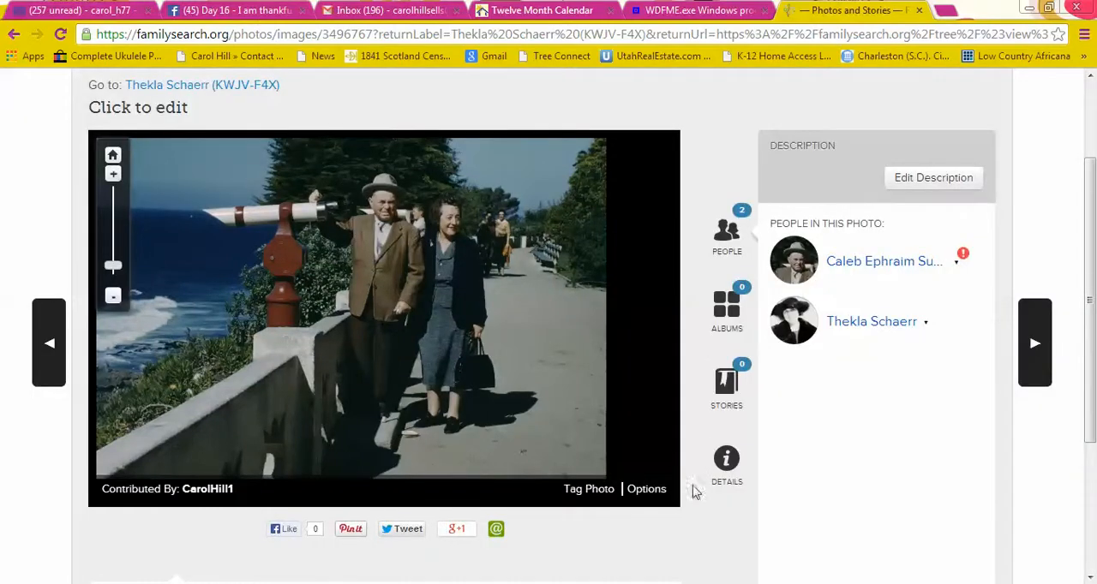
Review the photo's options for document conversion, viewer size and deletion, choosing none, and look over the rest of the page.
{"action": "left_click", "coordinate": [648, 492]}
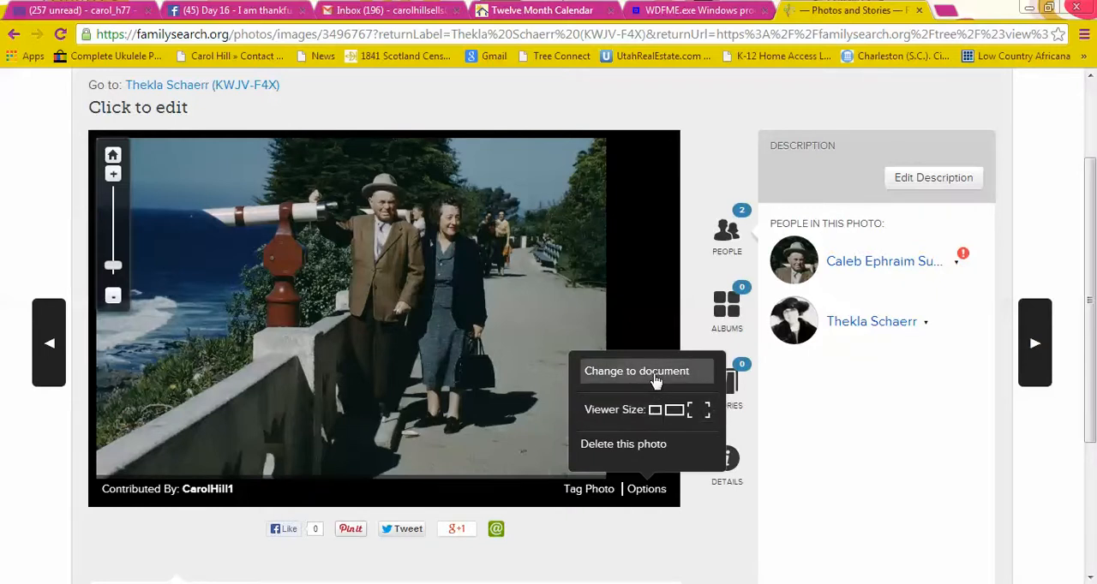
{"action": "left_click", "coordinate": [830, 475]}
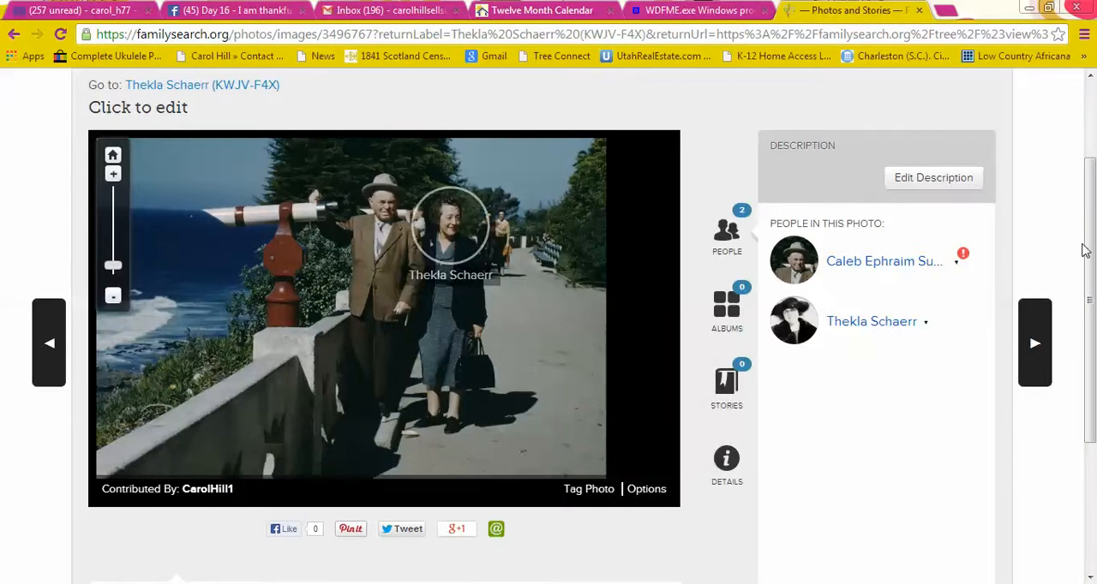
{"action": "left_click_drag", "start_coordinate": [1090, 260], "coordinate": [1093, 244]}
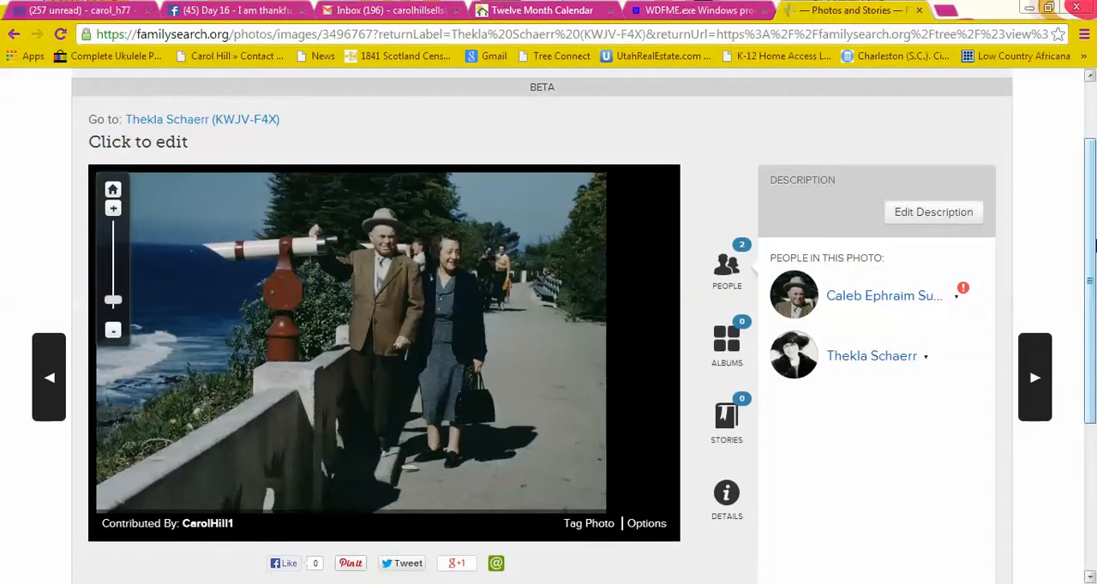
{"action": "left_click_drag", "start_coordinate": [1093, 249], "coordinate": [1094, 195]}
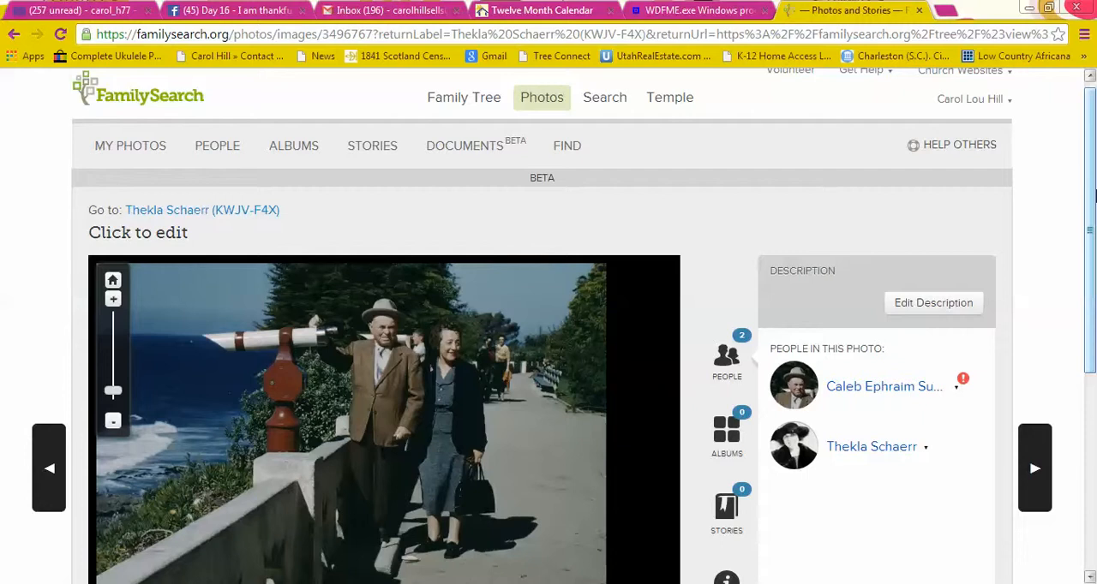
{"action": "left_click_drag", "start_coordinate": [1093, 195], "coordinate": [1093, 246]}
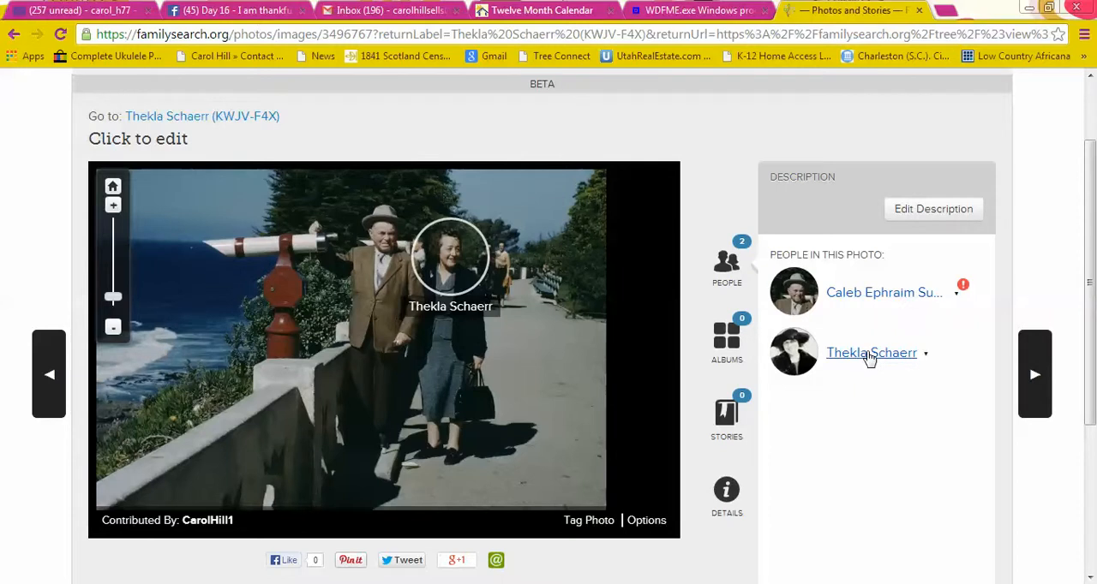
Open the tagged woman's Family Tree person page from her entry among the people in the photo.
{"action": "left_click", "coordinate": [870, 357]}
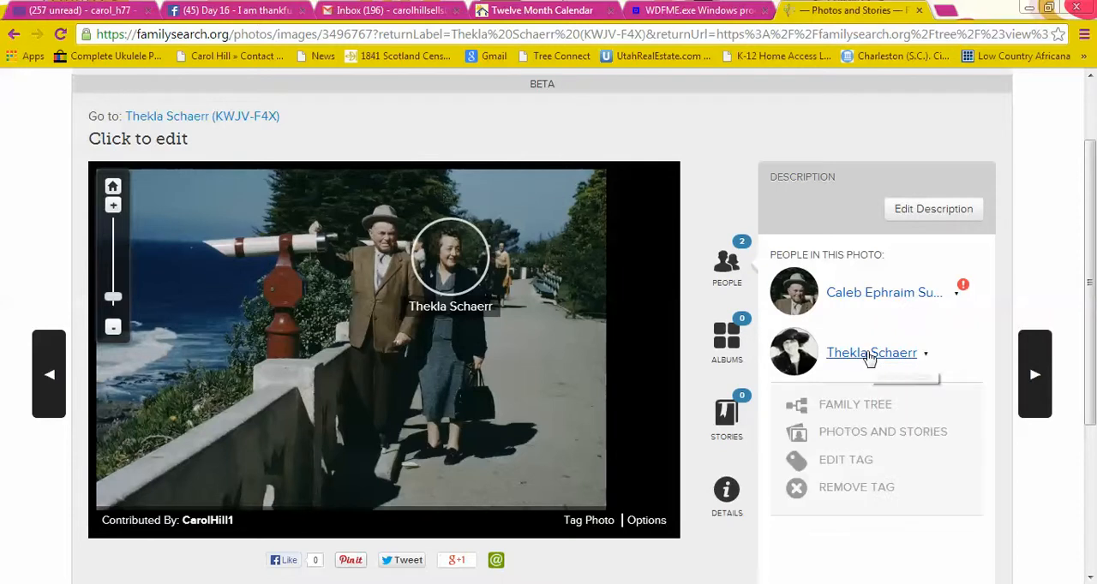
{"action": "left_click", "coordinate": [847, 410]}
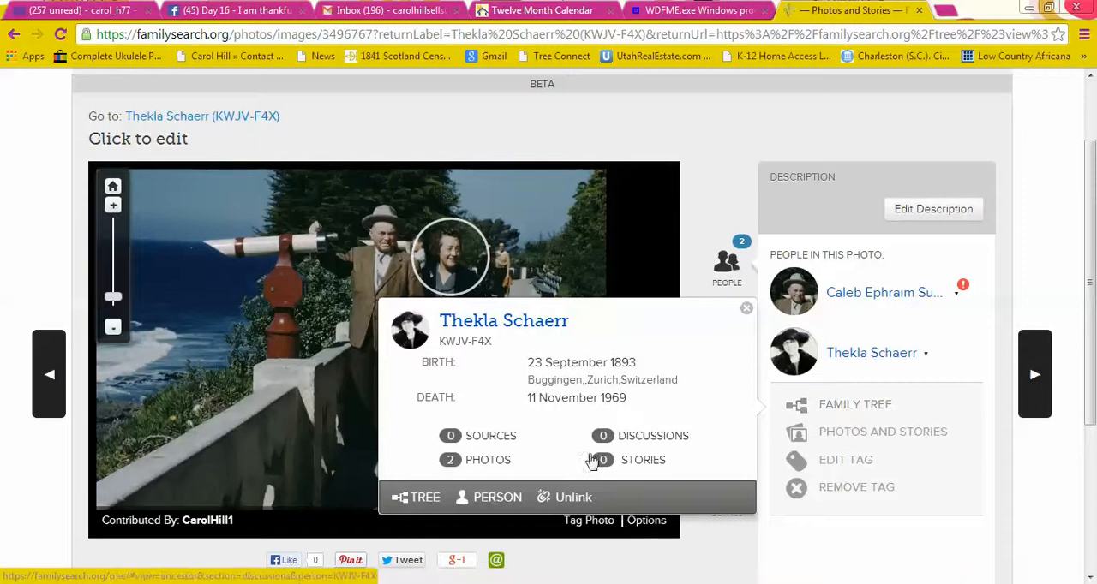
{"action": "left_click", "coordinate": [491, 502]}
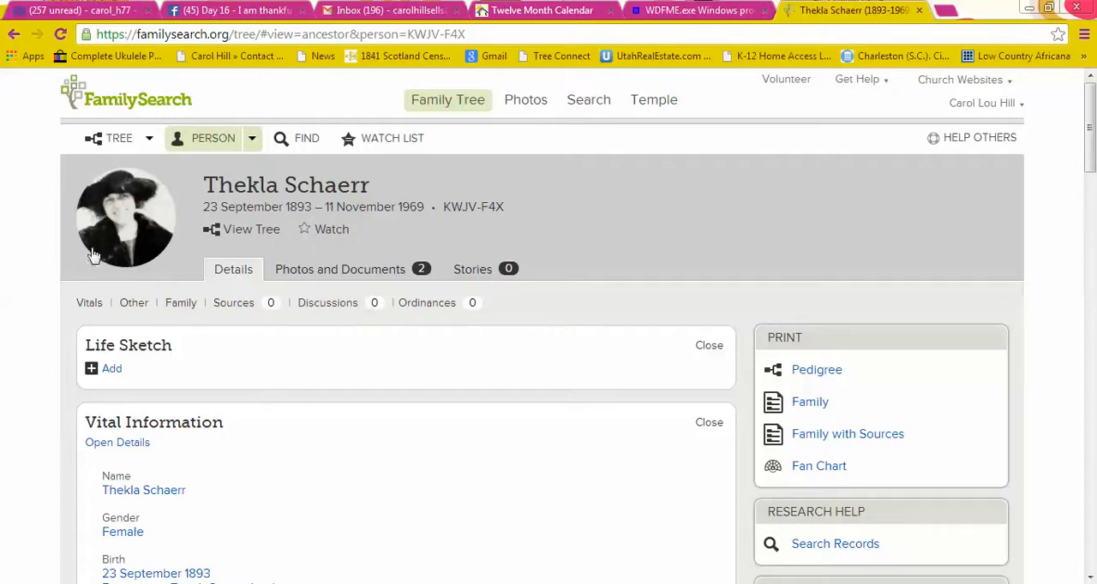
Set the woman's preferred portrait to the one from the new photo and reload her person page.
{"action": "left_click", "coordinate": [162, 216]}
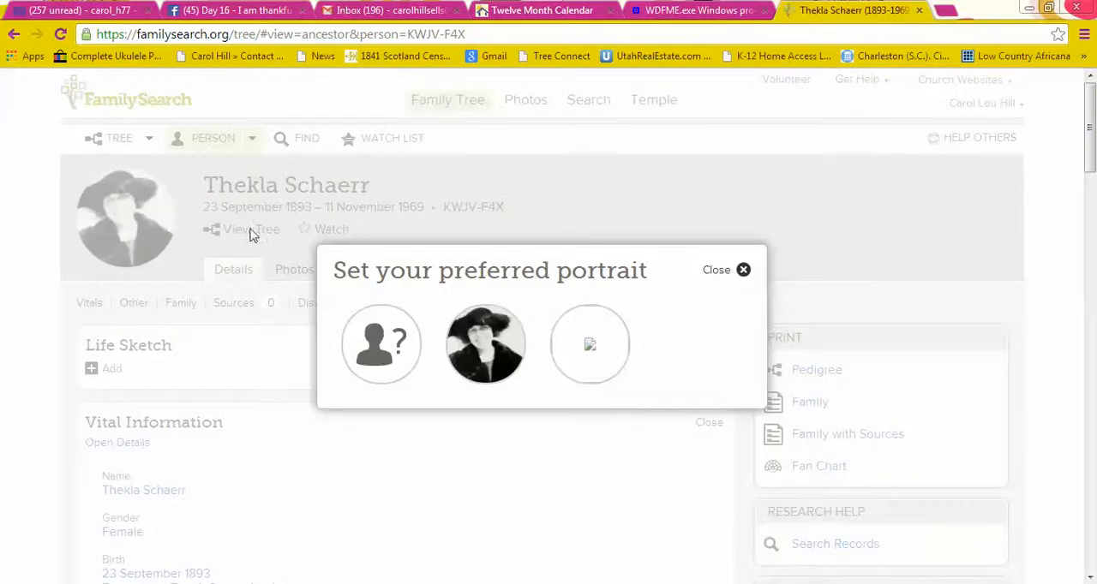
{"action": "left_click", "coordinate": [591, 348]}
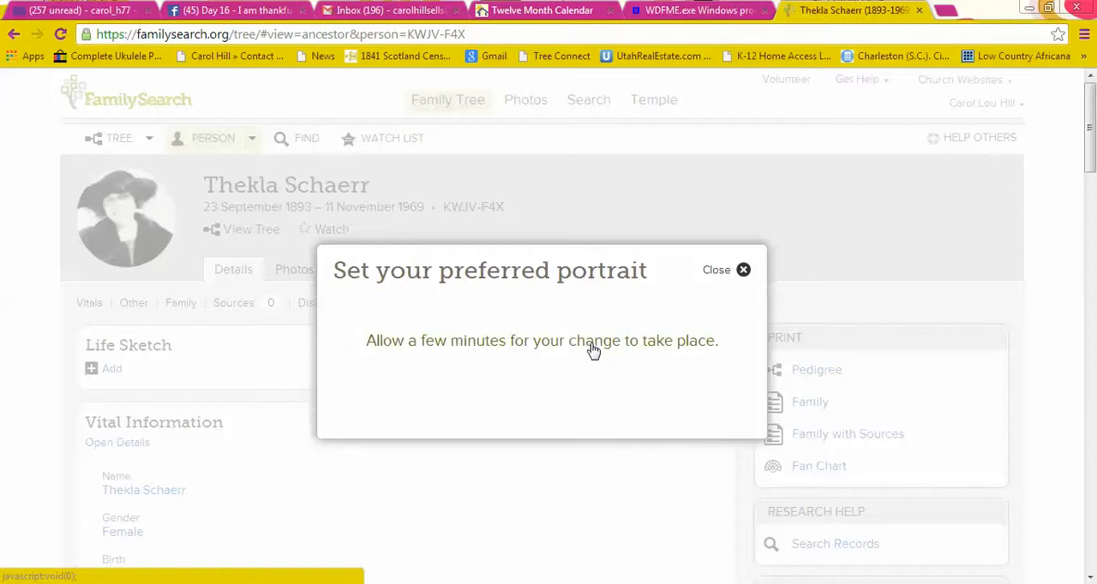
{"action": "left_click", "coordinate": [743, 270]}
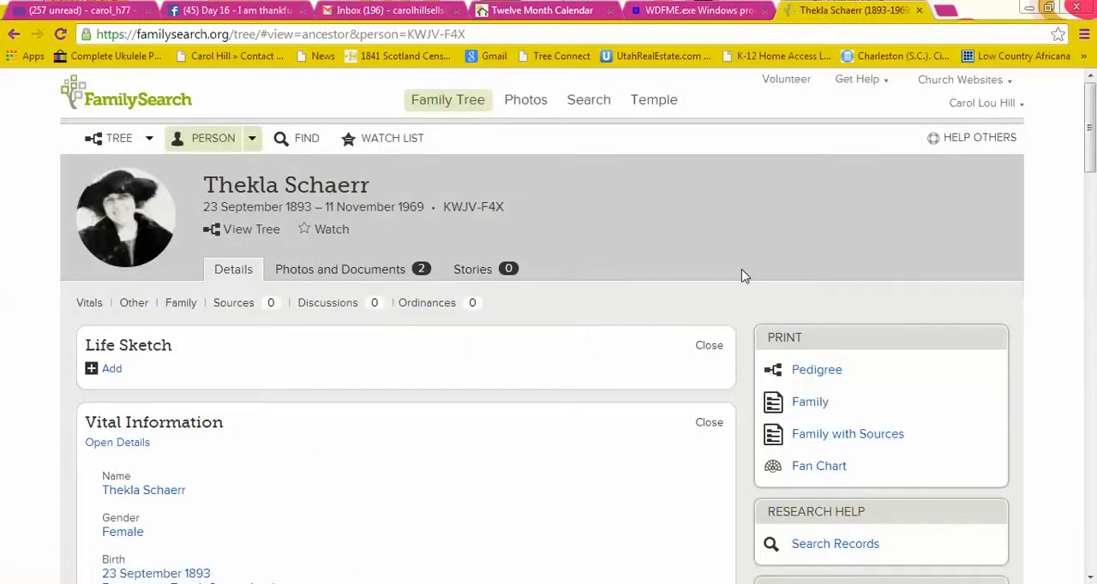
{"action": "left_click", "coordinate": [62, 35]}
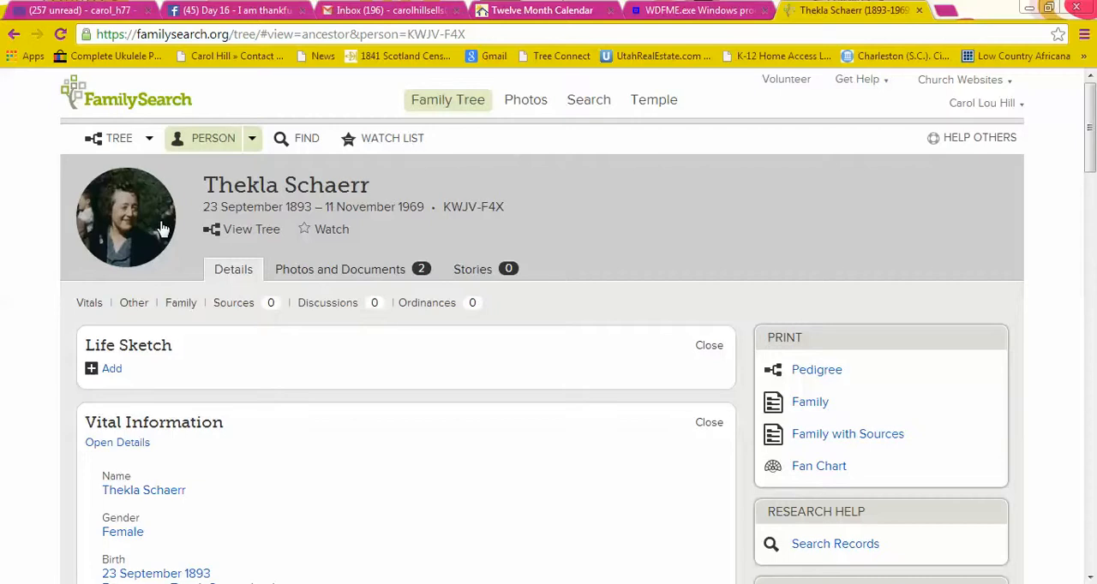
Open the Product Support page from the site's help resources.
{"action": "left_click", "coordinate": [857, 79]}
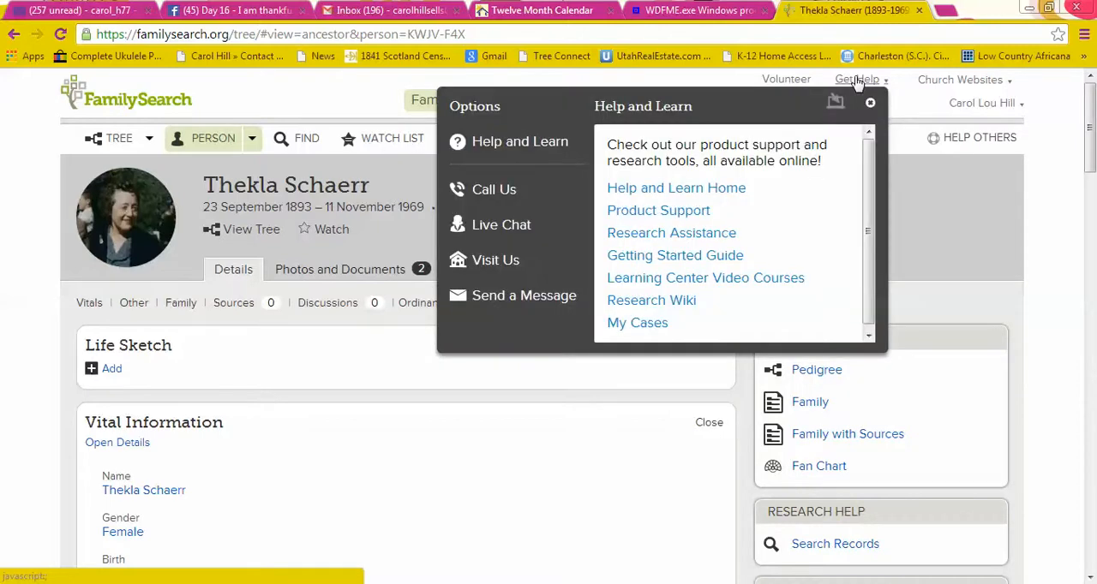
{"action": "left_click", "coordinate": [904, 108]}
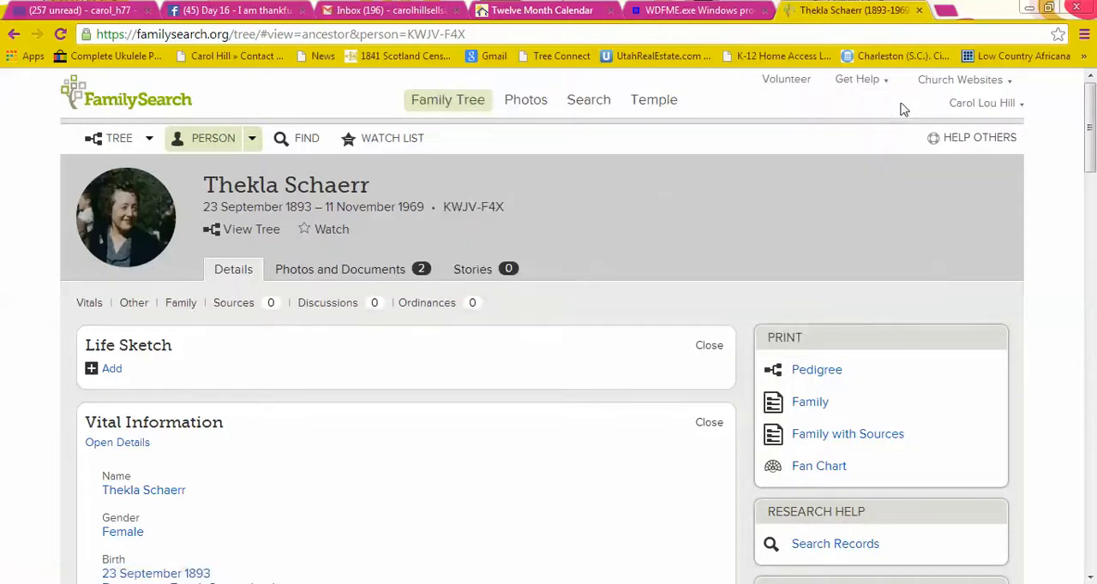
{"action": "left_click", "coordinate": [853, 82]}
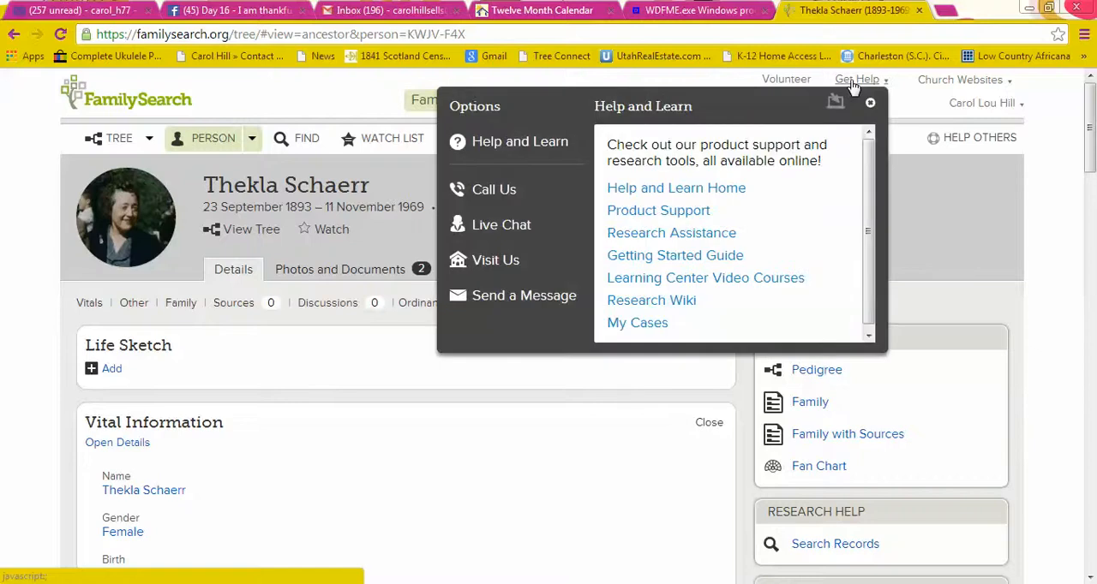
{"action": "left_click", "coordinate": [693, 218]}
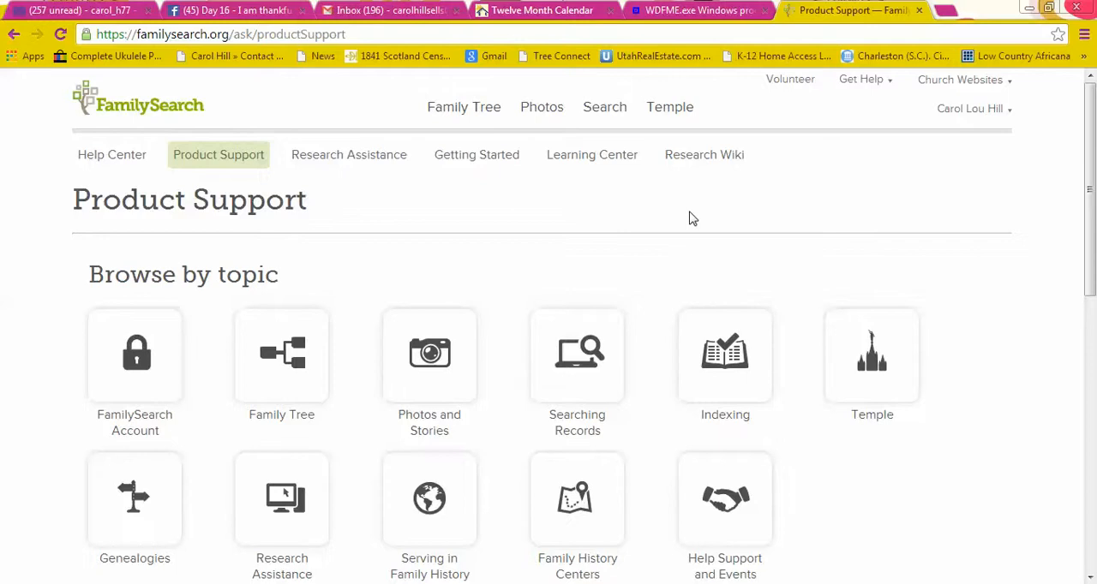
Browse the Photos and Stories support topic down to its quick start material, article search and FAQs.
{"action": "left_click_drag", "start_coordinate": [1094, 137], "coordinate": [1094, 197]}
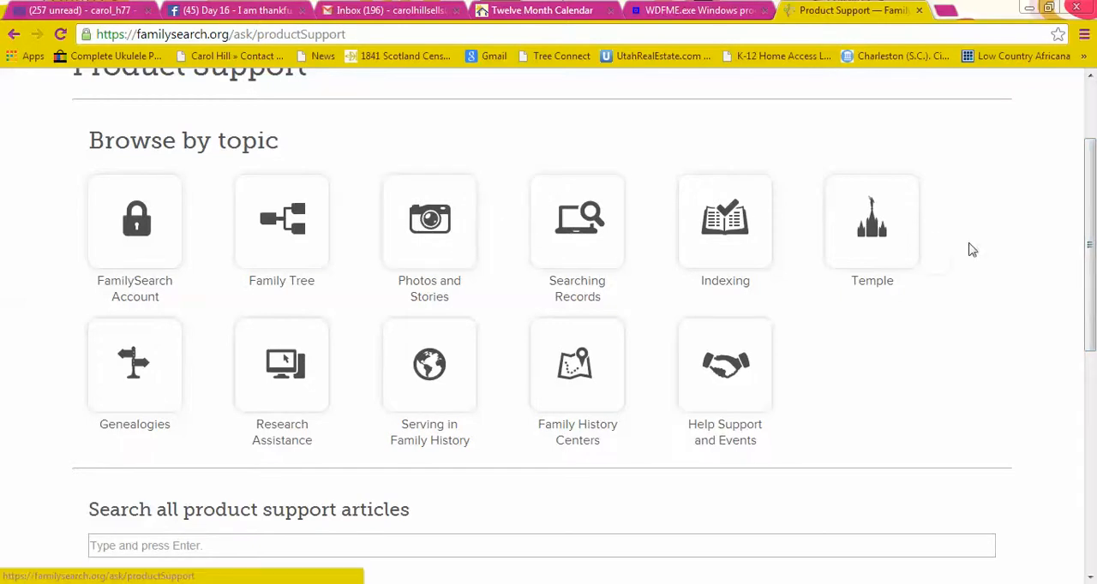
{"action": "left_click_drag", "start_coordinate": [1091, 246], "coordinate": [1089, 210]}
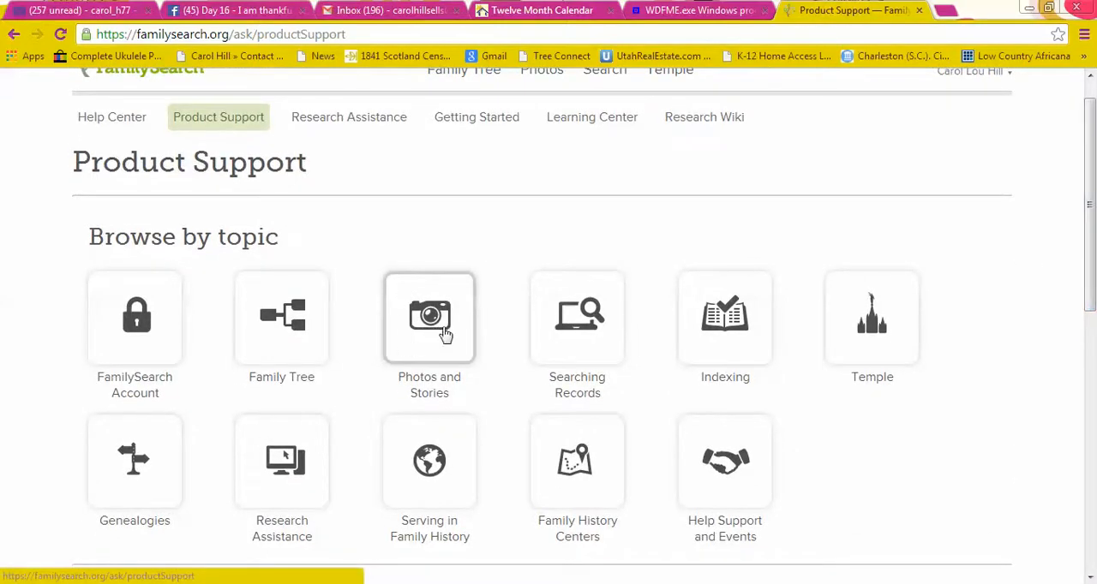
{"action": "left_click", "coordinate": [438, 324]}
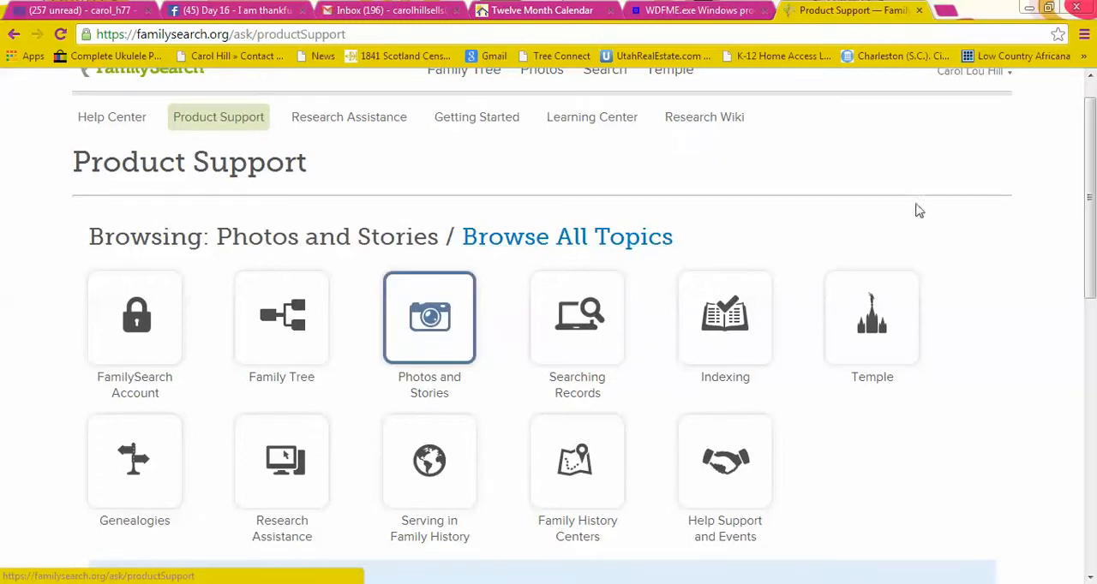
{"action": "left_click_drag", "start_coordinate": [1092, 200], "coordinate": [1092, 401]}
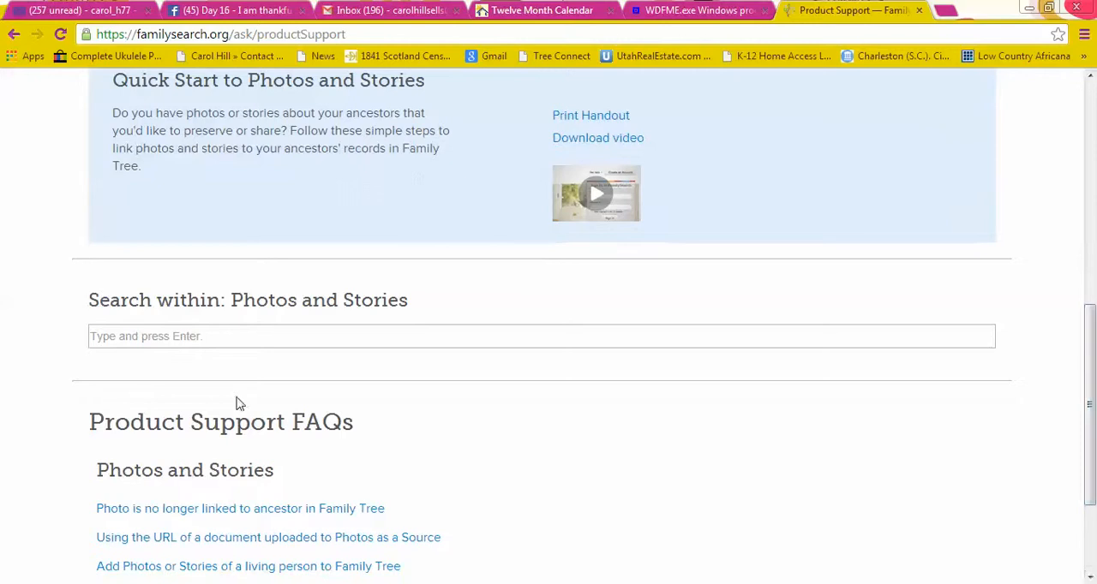
Search the Photos and Stories support articles for "default photos" and look through the list of matching articles.
{"action": "left_click", "coordinate": [146, 336]}
{"action": "type", "text": "defaul"}
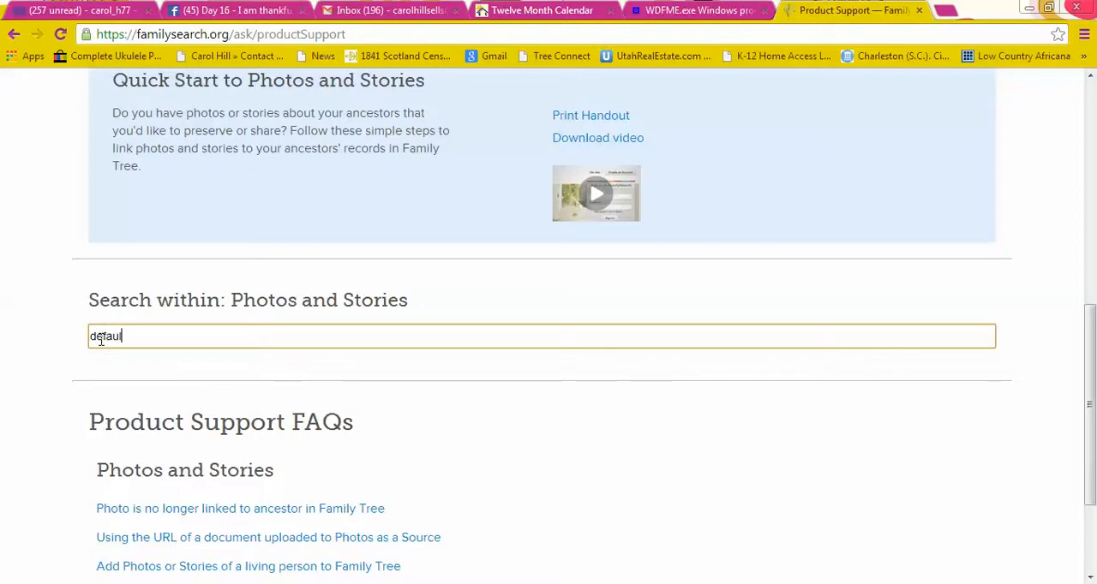
{"action": "type", "text": "t photos"}
{"action": "key", "text": "Return"}
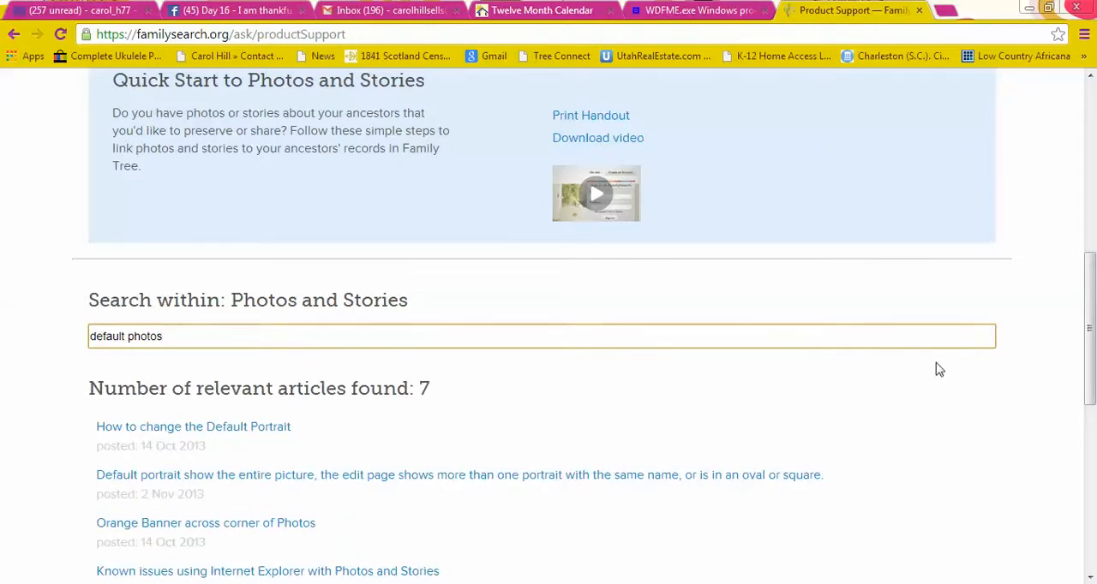
{"action": "left_click_drag", "start_coordinate": [1091, 292], "coordinate": [1092, 352]}
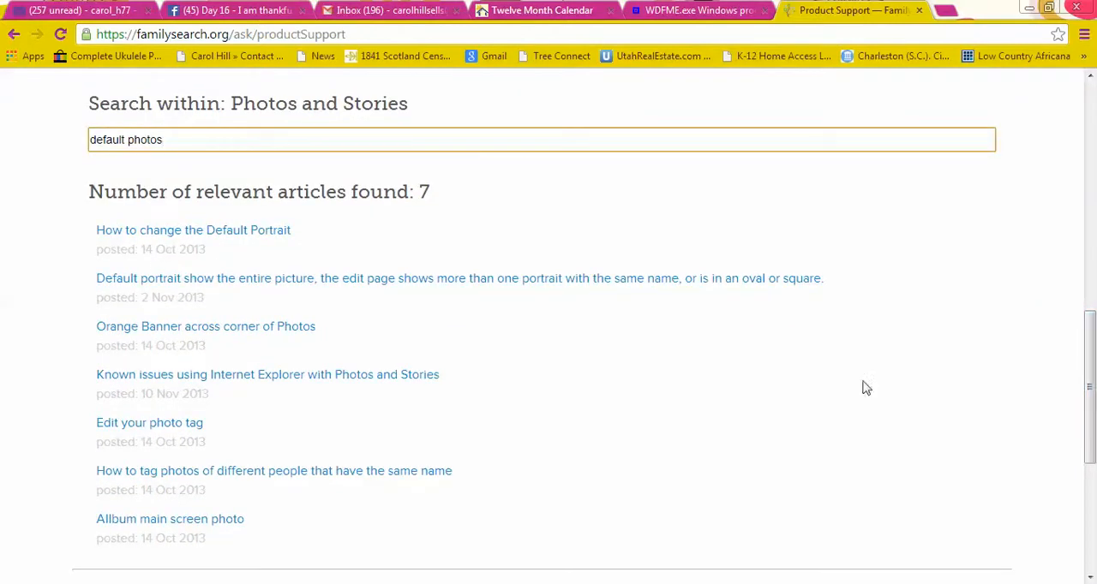
Open the article "How to change the Default Portrait" and read its instructions for the Photos and Family Tree views.
{"action": "left_click", "coordinate": [198, 232]}
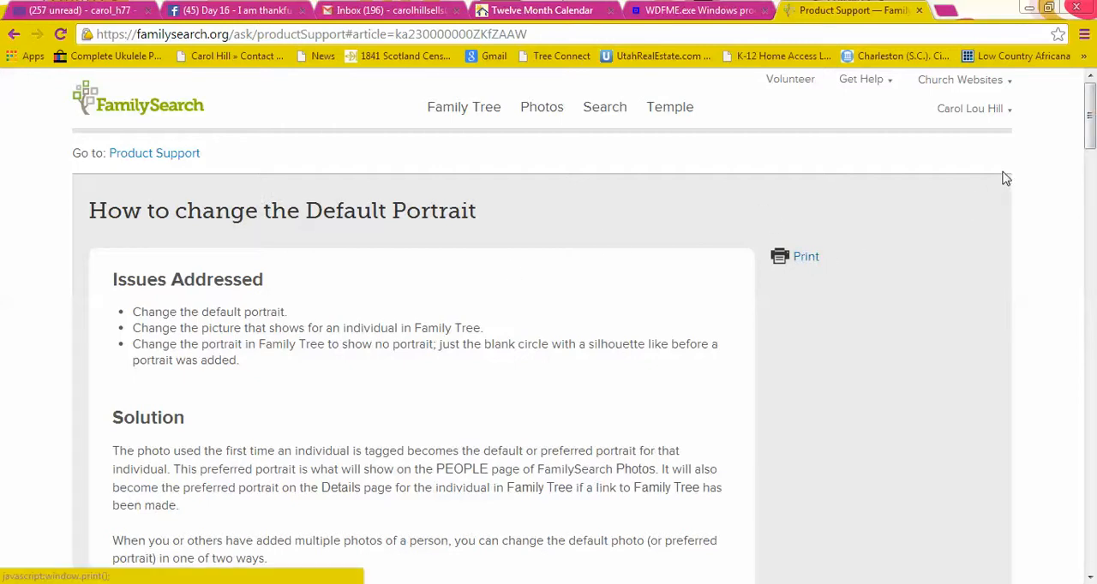
{"action": "left_click_drag", "start_coordinate": [1088, 117], "coordinate": [1092, 185]}
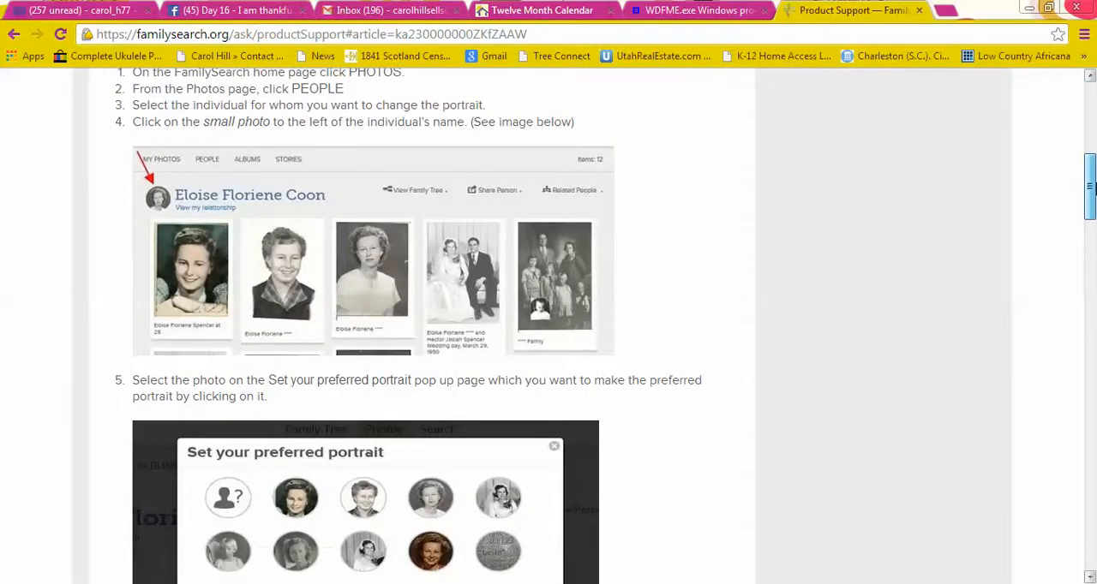
{"action": "left_click_drag", "start_coordinate": [1092, 185], "coordinate": [1091, 211]}
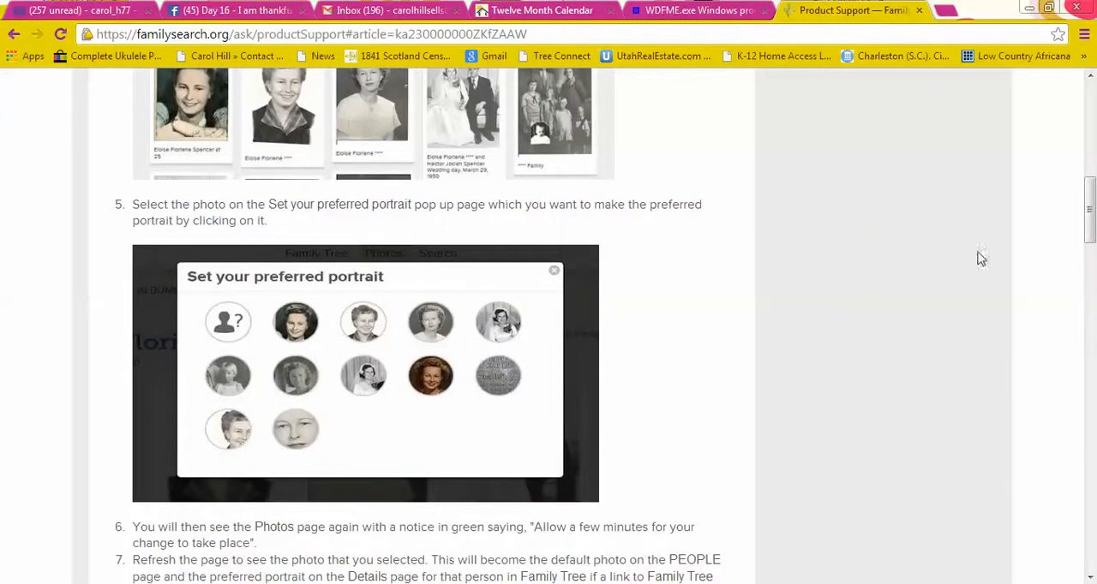
{"action": "left_click_drag", "start_coordinate": [1089, 213], "coordinate": [1091, 304]}
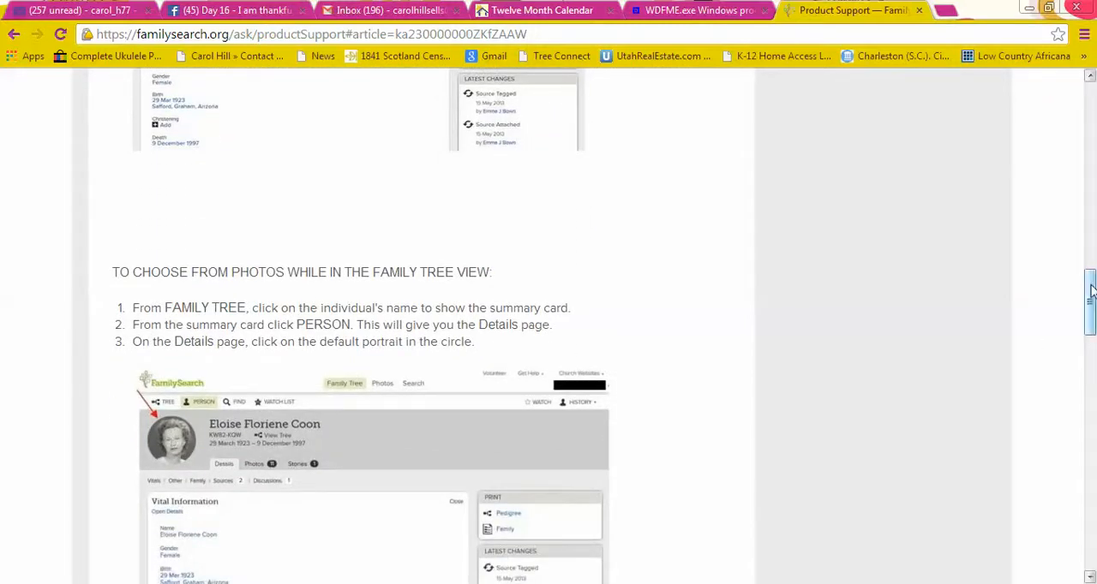
{"action": "left_click_drag", "start_coordinate": [1090, 290], "coordinate": [1092, 425]}
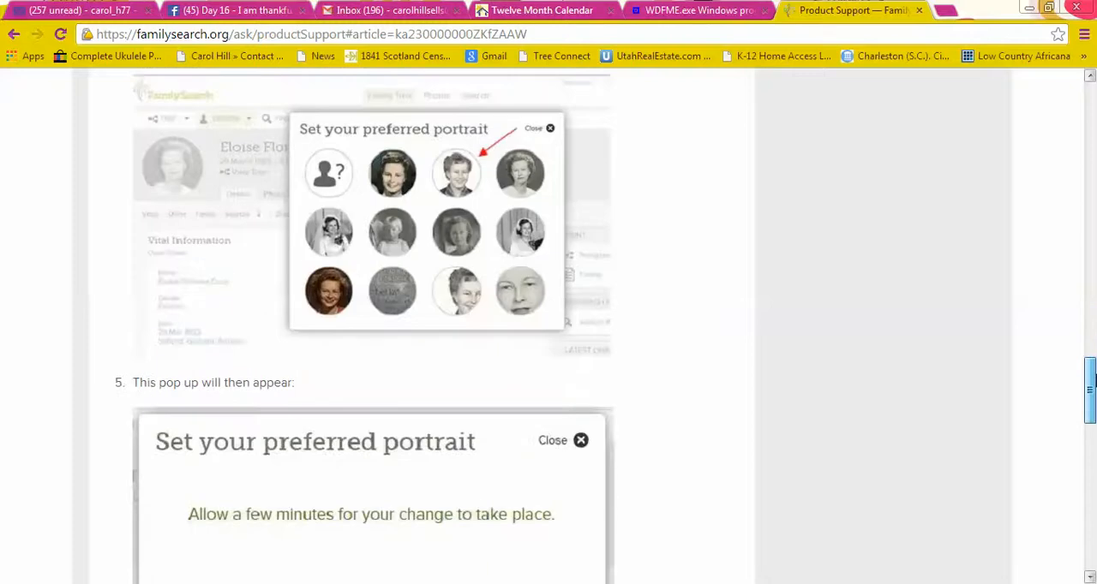
{"action": "left_click_drag", "start_coordinate": [1091, 381], "coordinate": [1092, 96]}
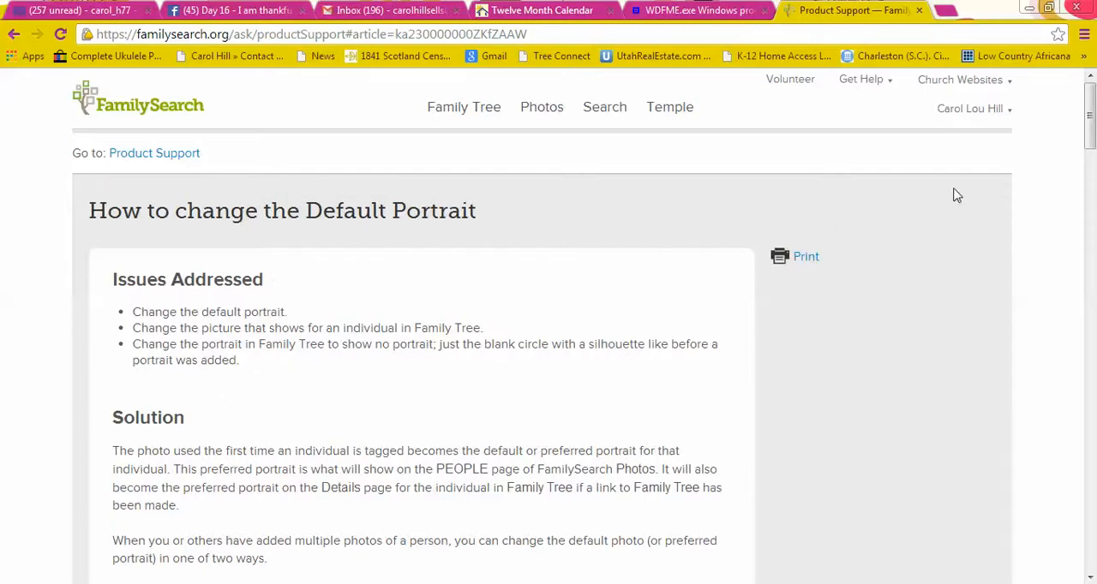
Review the site's Get Help options for support resources and contact methods, and close them again.
{"action": "left_click", "coordinate": [853, 84]}
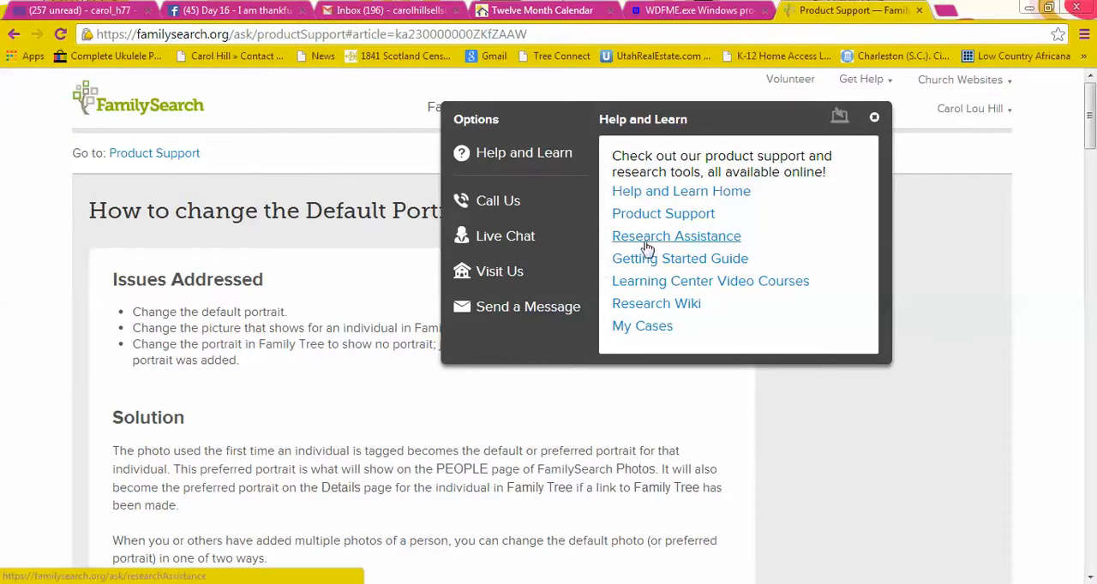
{"action": "left_click", "coordinate": [875, 118]}
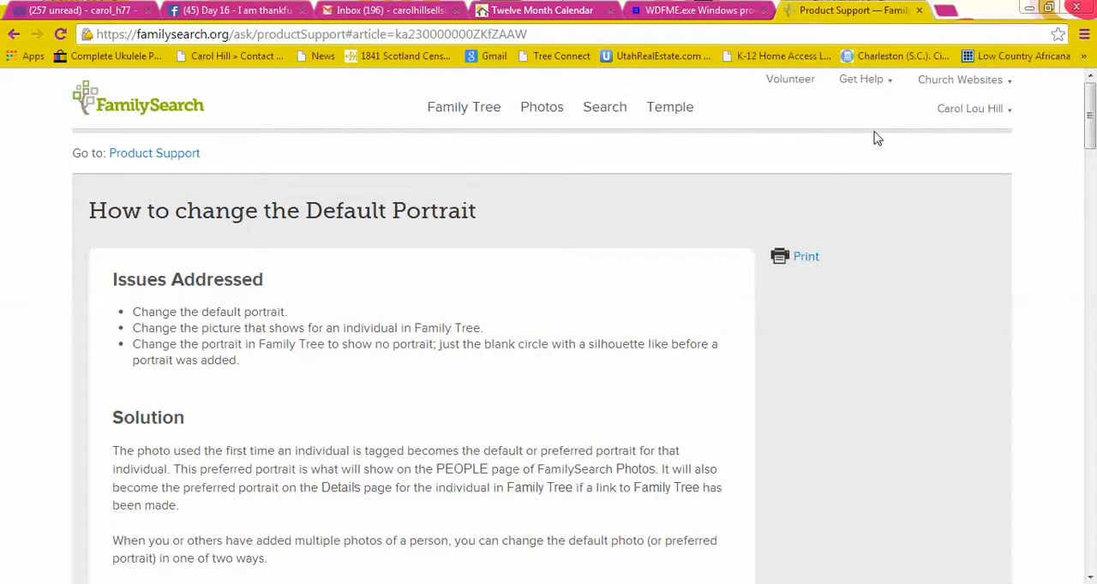
{"action": "left_click", "coordinate": [918, 583]}
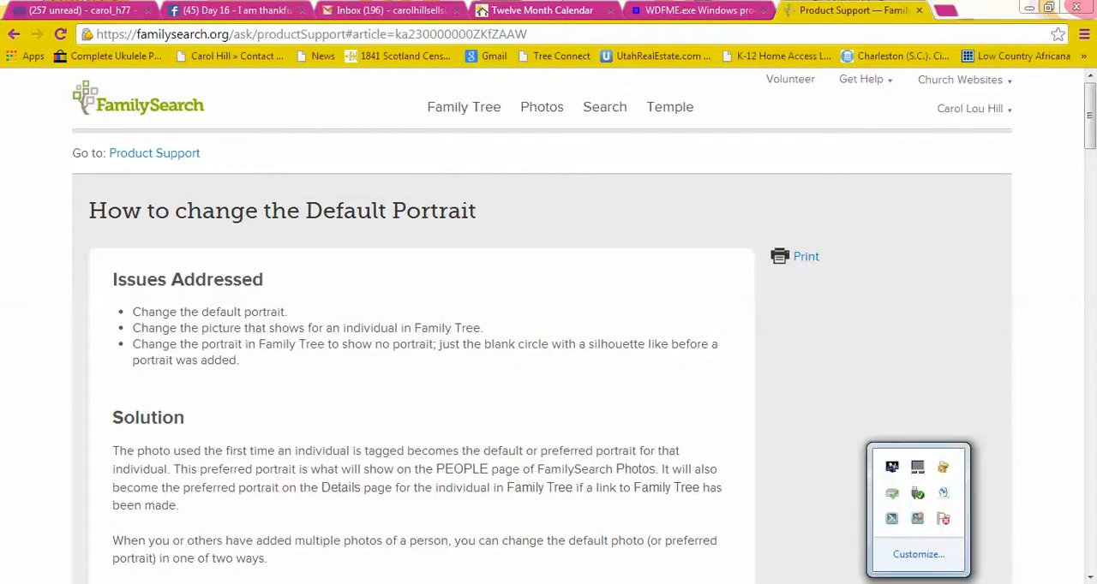